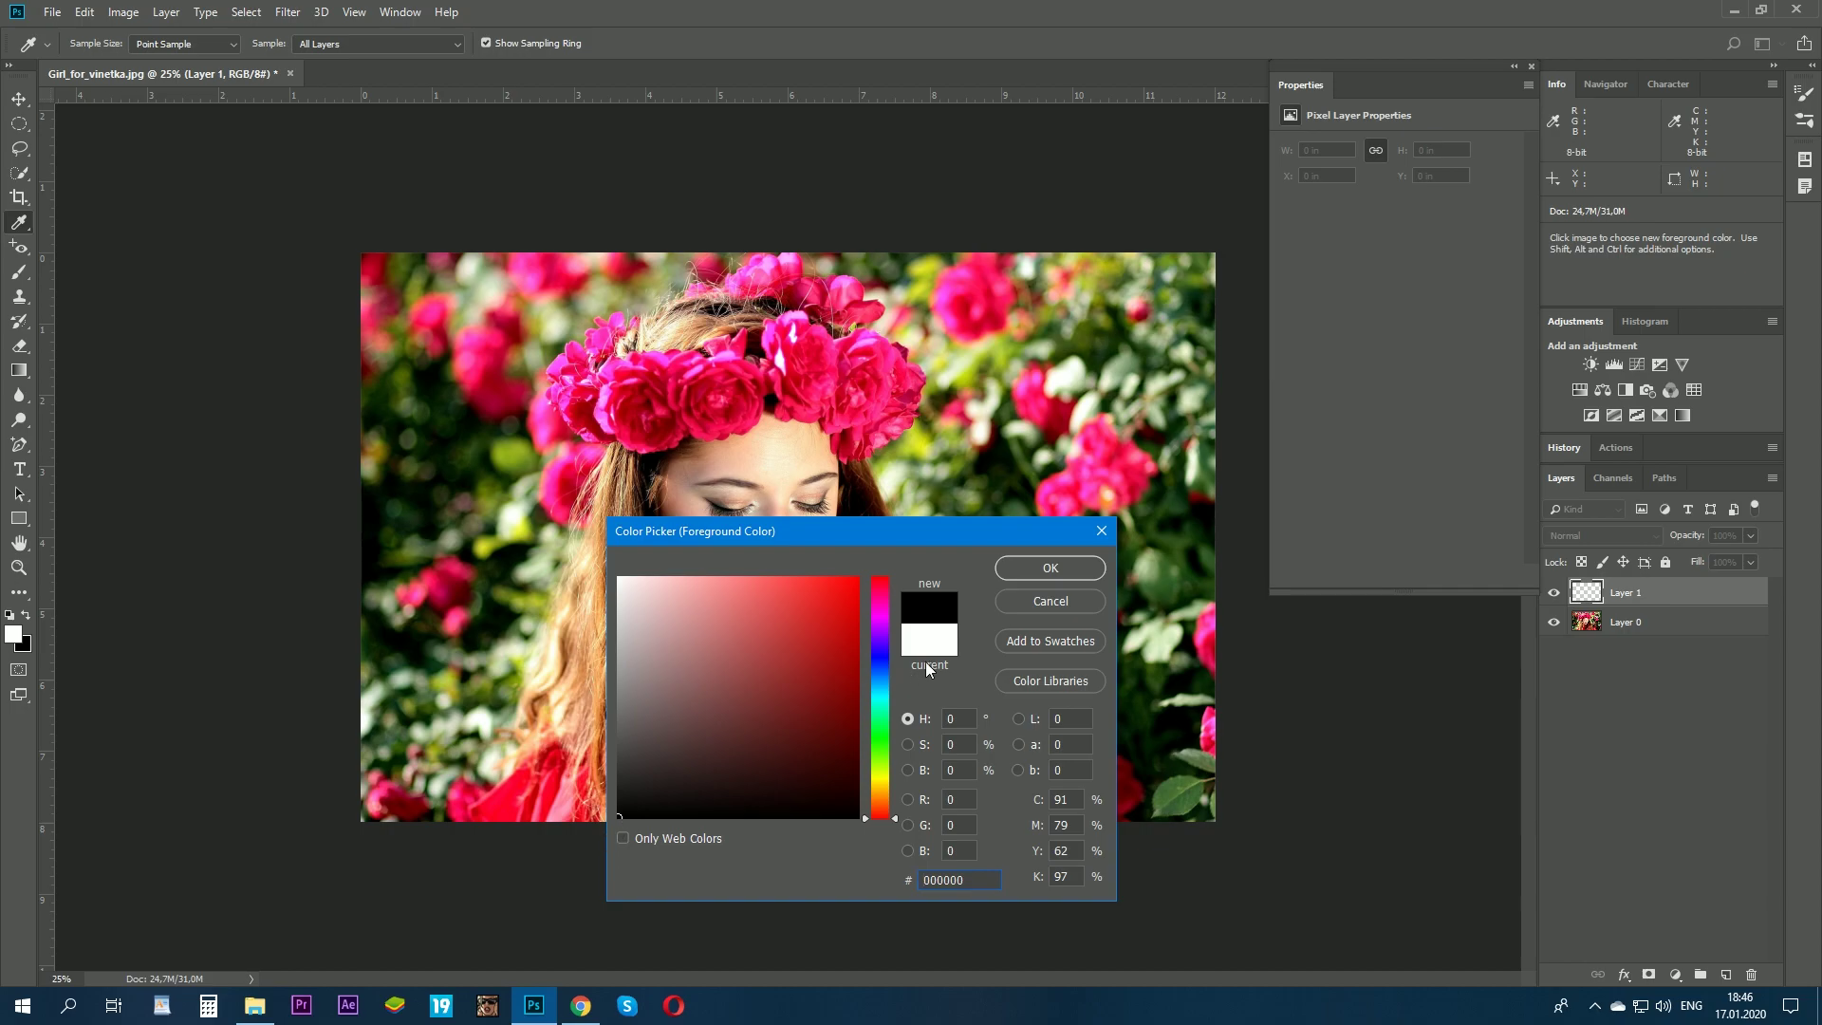
Step: Set the foreground color to black (000000) and fill the empty Layer 1 with it
{"action": "left_click", "coordinate": [1049, 569]}
{"action": "key", "text": "v"}
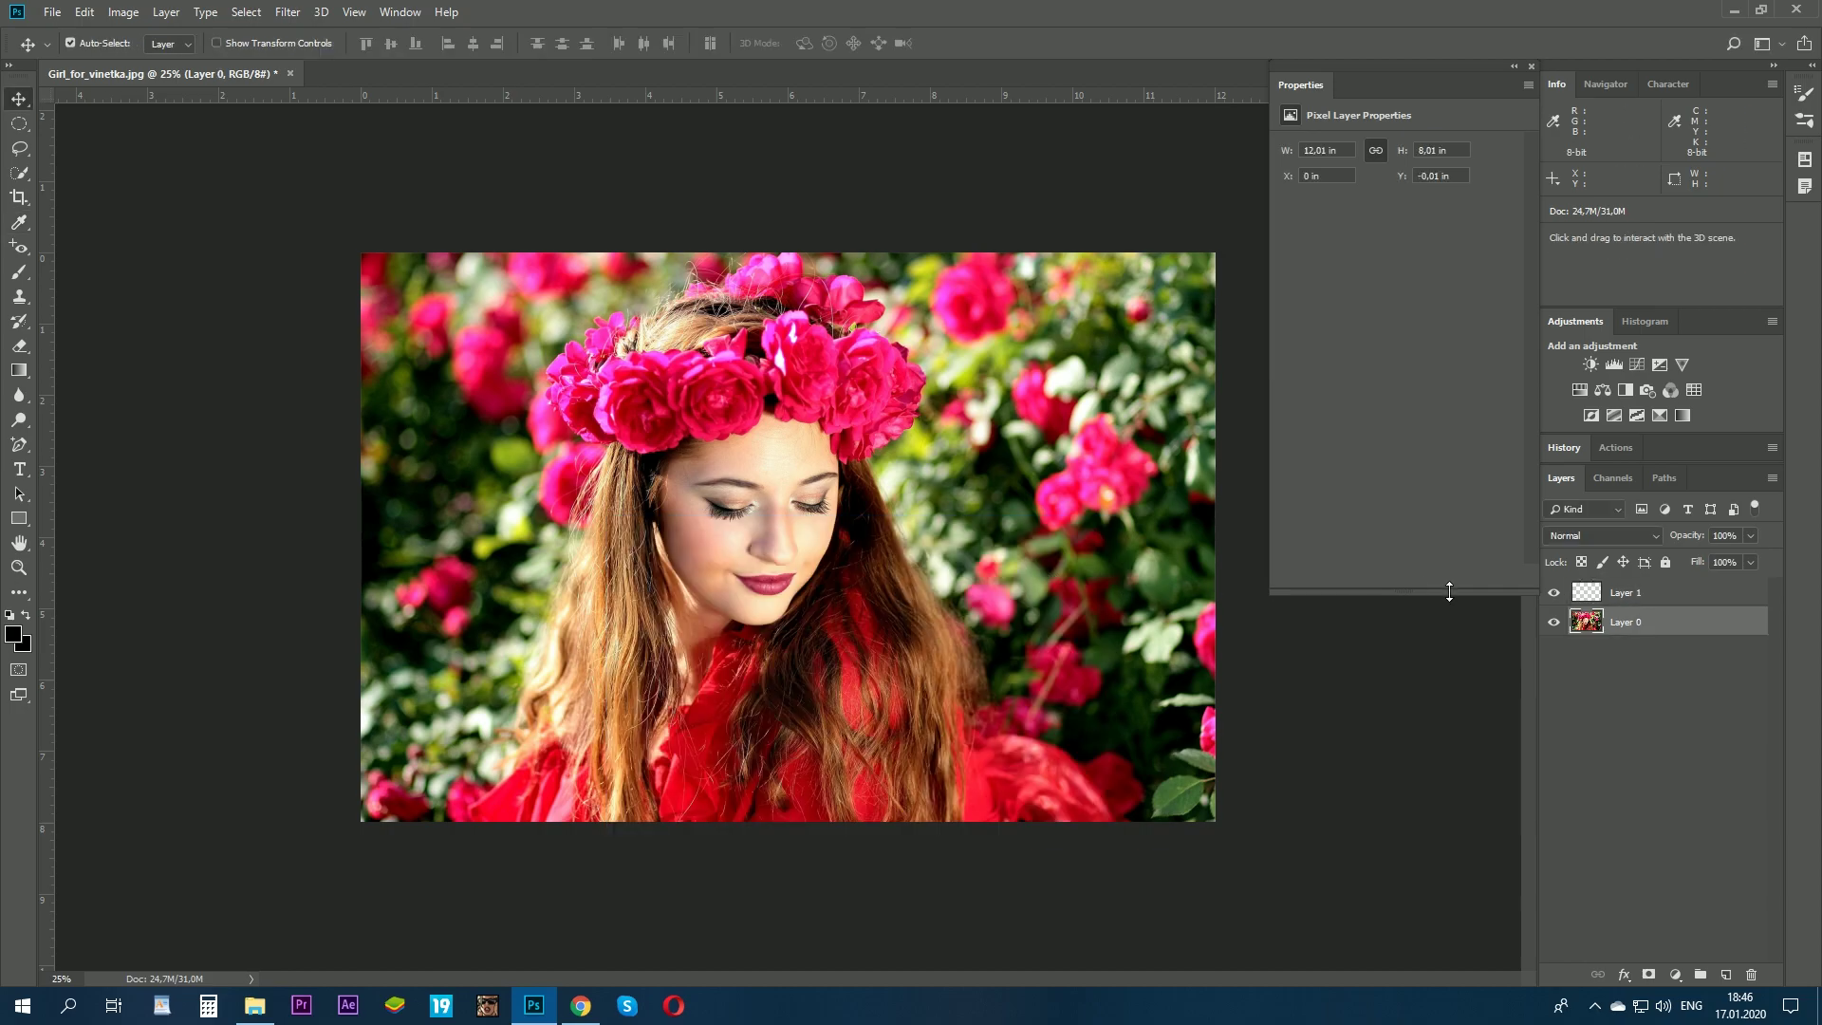
{"action": "double_click", "coordinate": [1617, 594]}
{"action": "left_click", "coordinate": [1705, 600]}
{"action": "left_click", "coordinate": [1678, 632]}
{"action": "left_click", "coordinate": [1676, 596]}
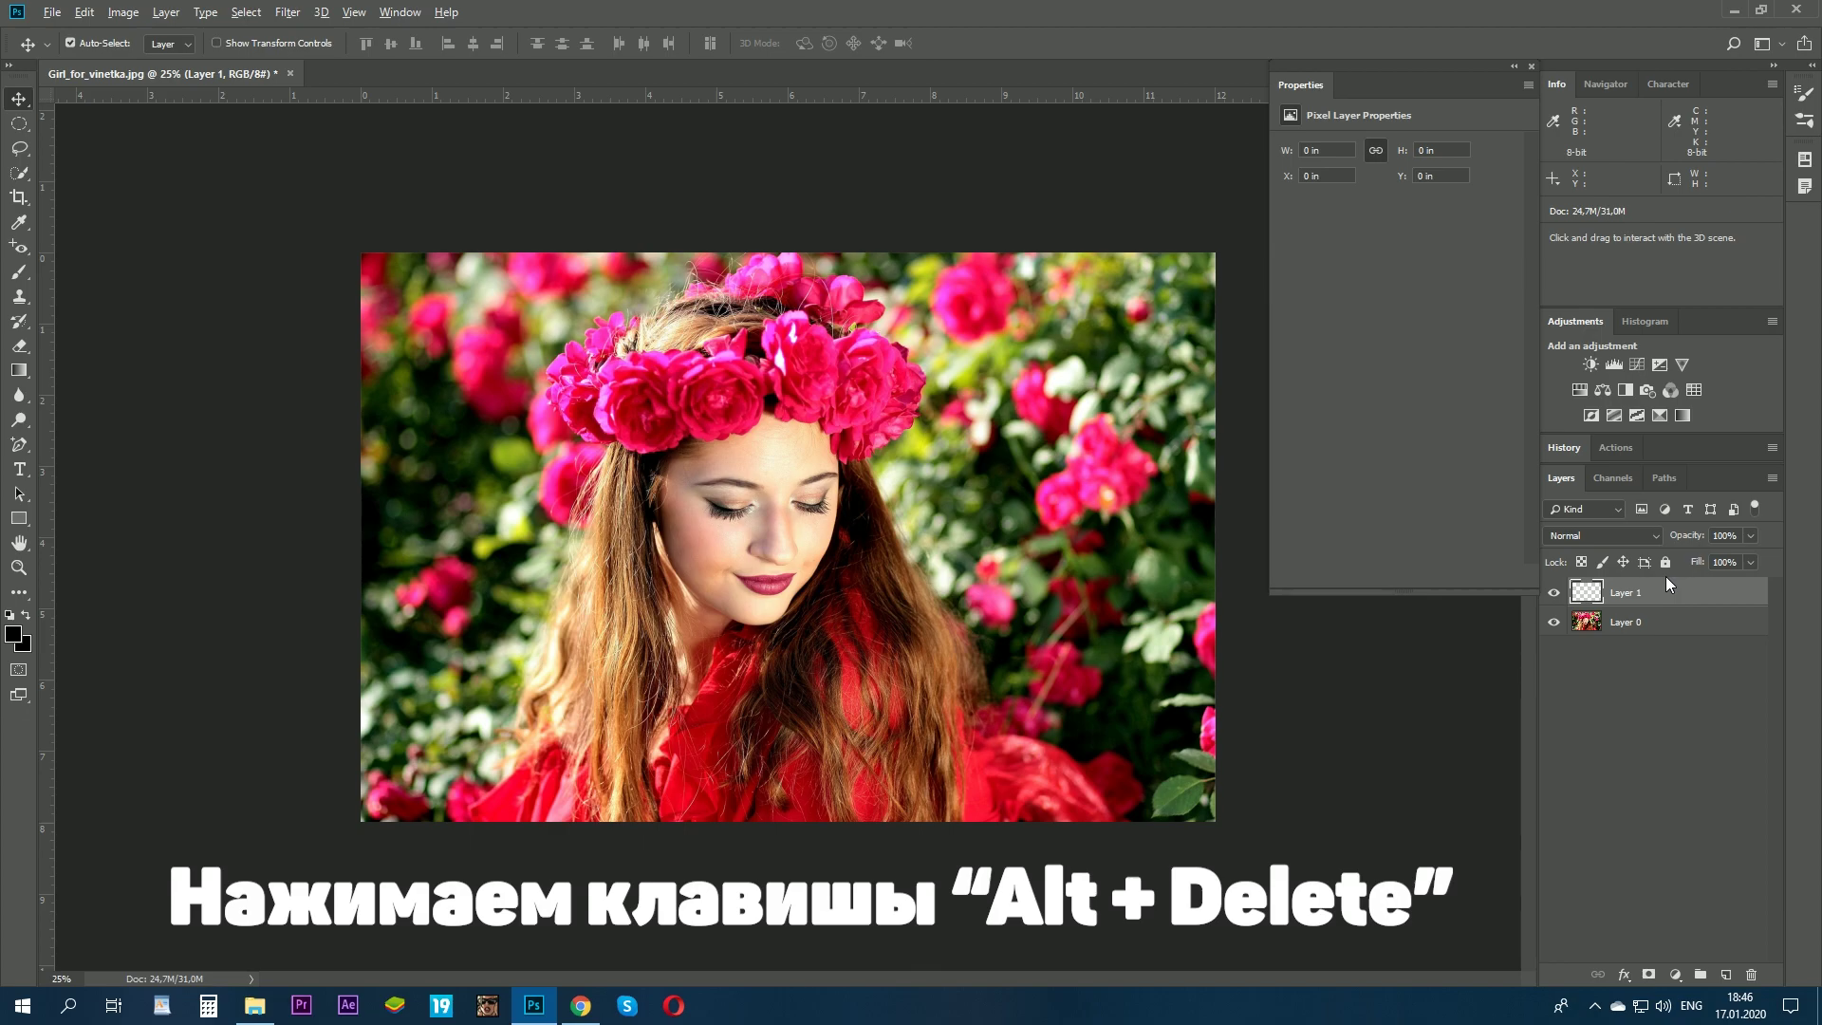
{"action": "key", "text": "alt+Delete"}
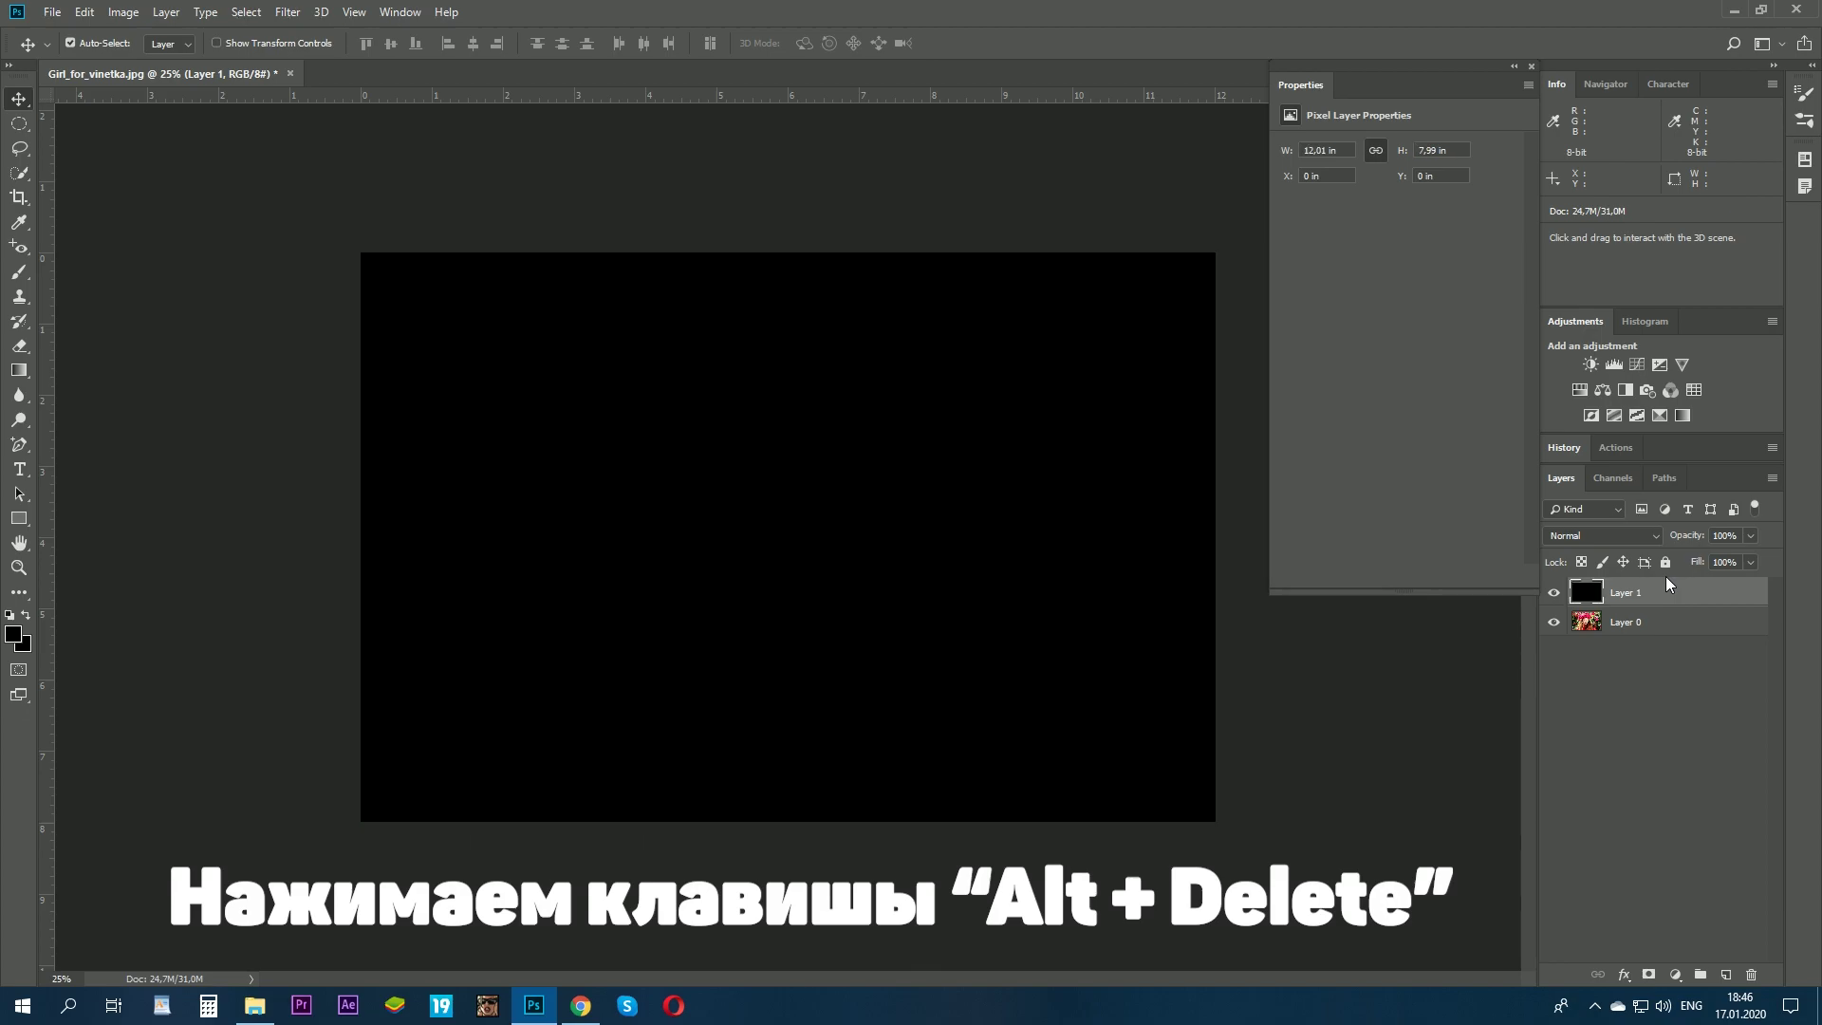
Step: Add a layer mask to Layer 1 and set up a radial gradient with the Black, White preset
{"action": "left_click", "coordinate": [1649, 976]}
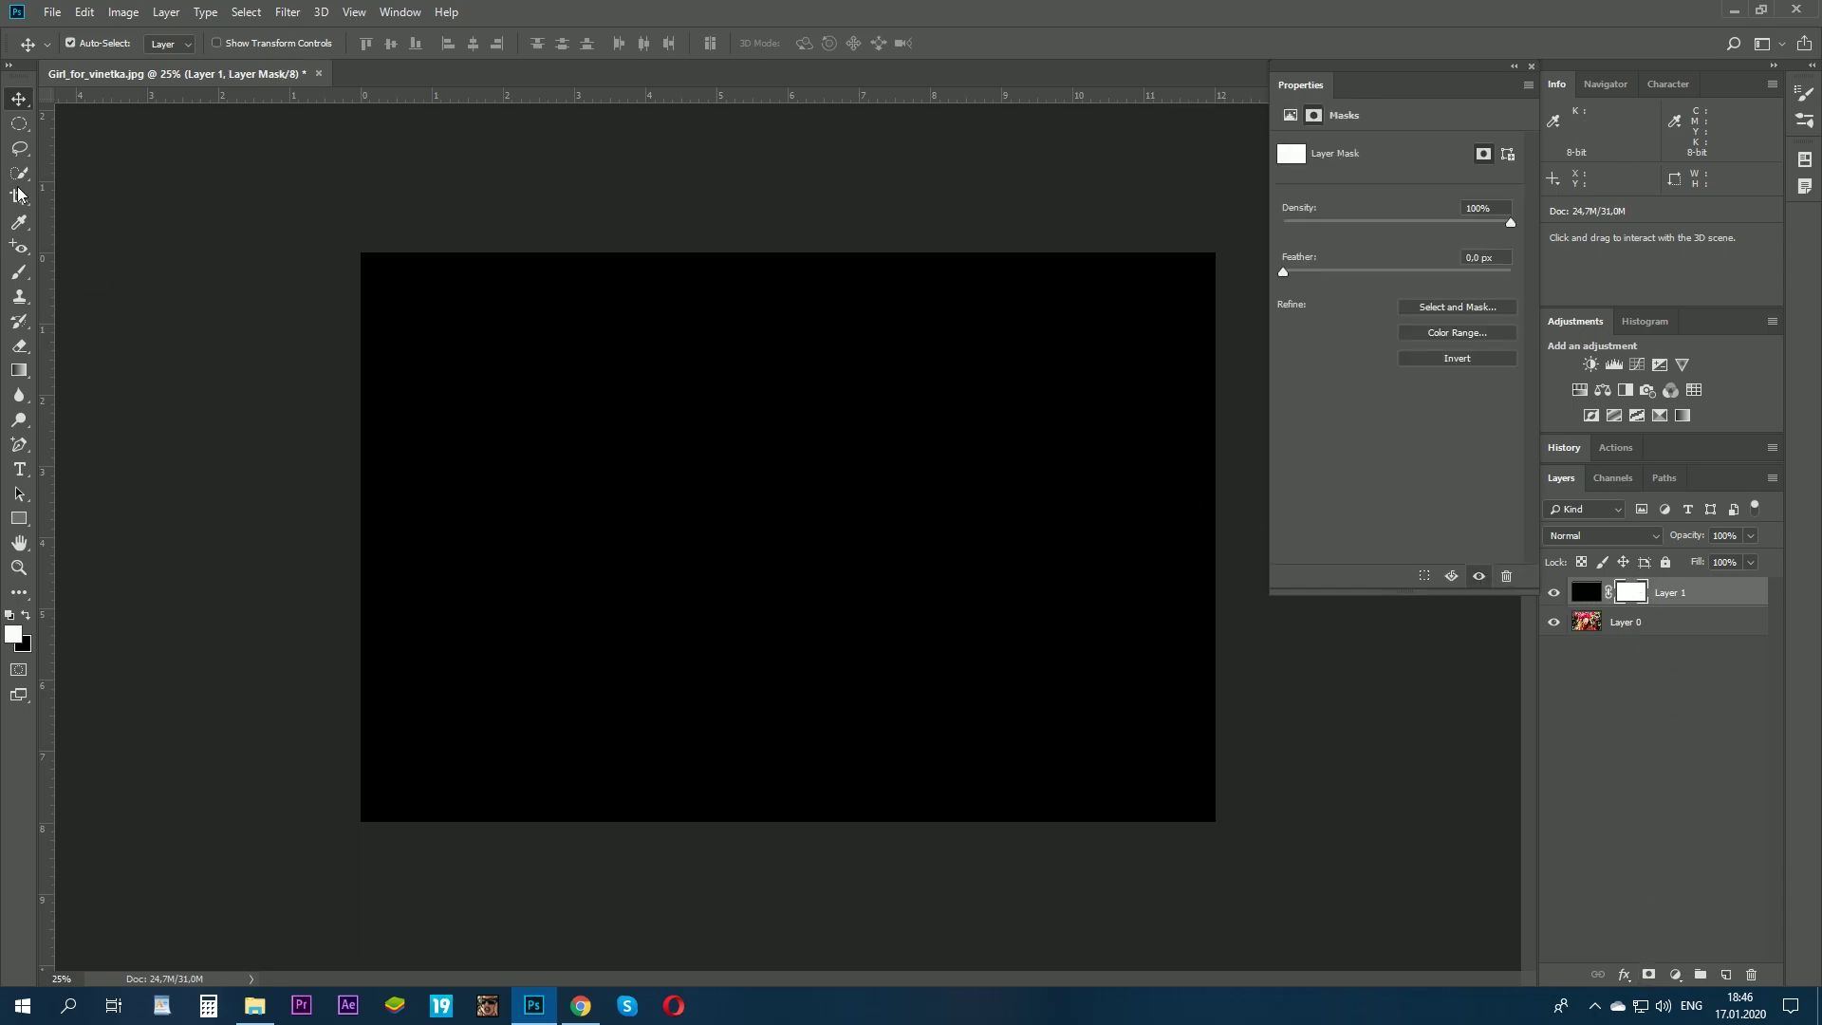
{"action": "left_click", "coordinate": [18, 376]}
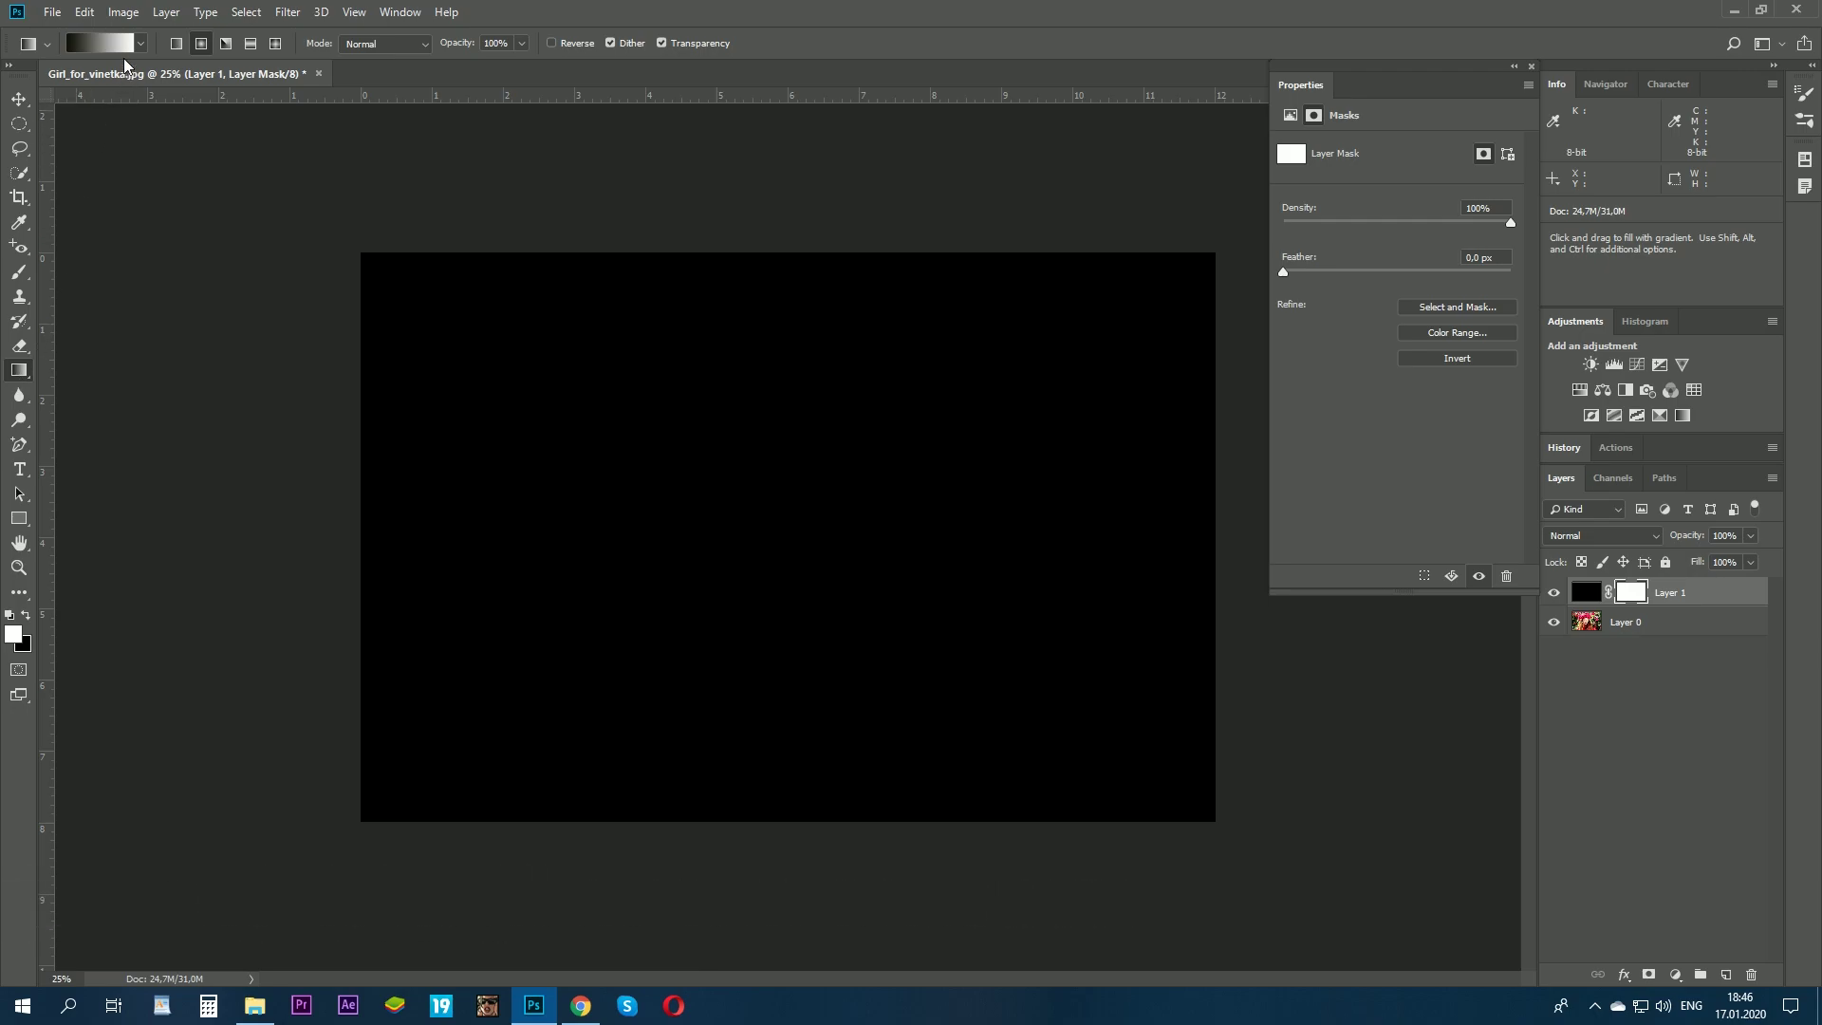
{"action": "left_click", "coordinate": [134, 45]}
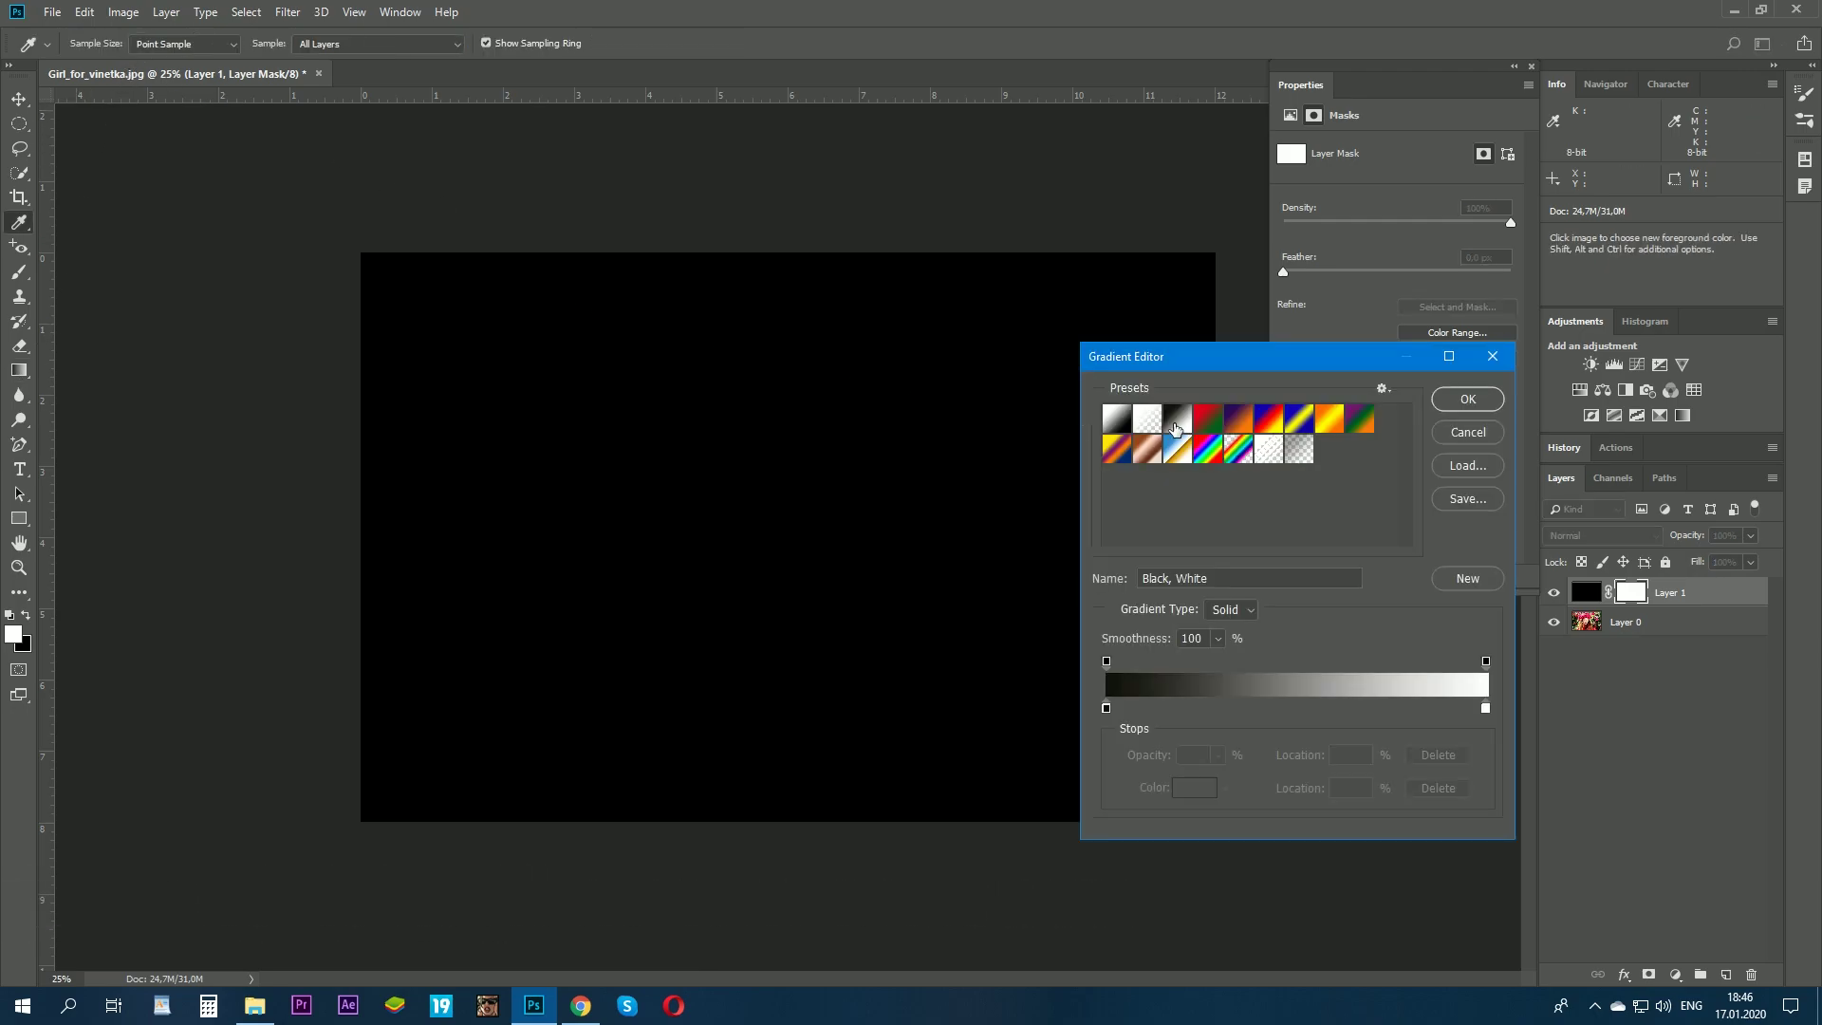
{"action": "double_click", "coordinate": [1175, 427]}
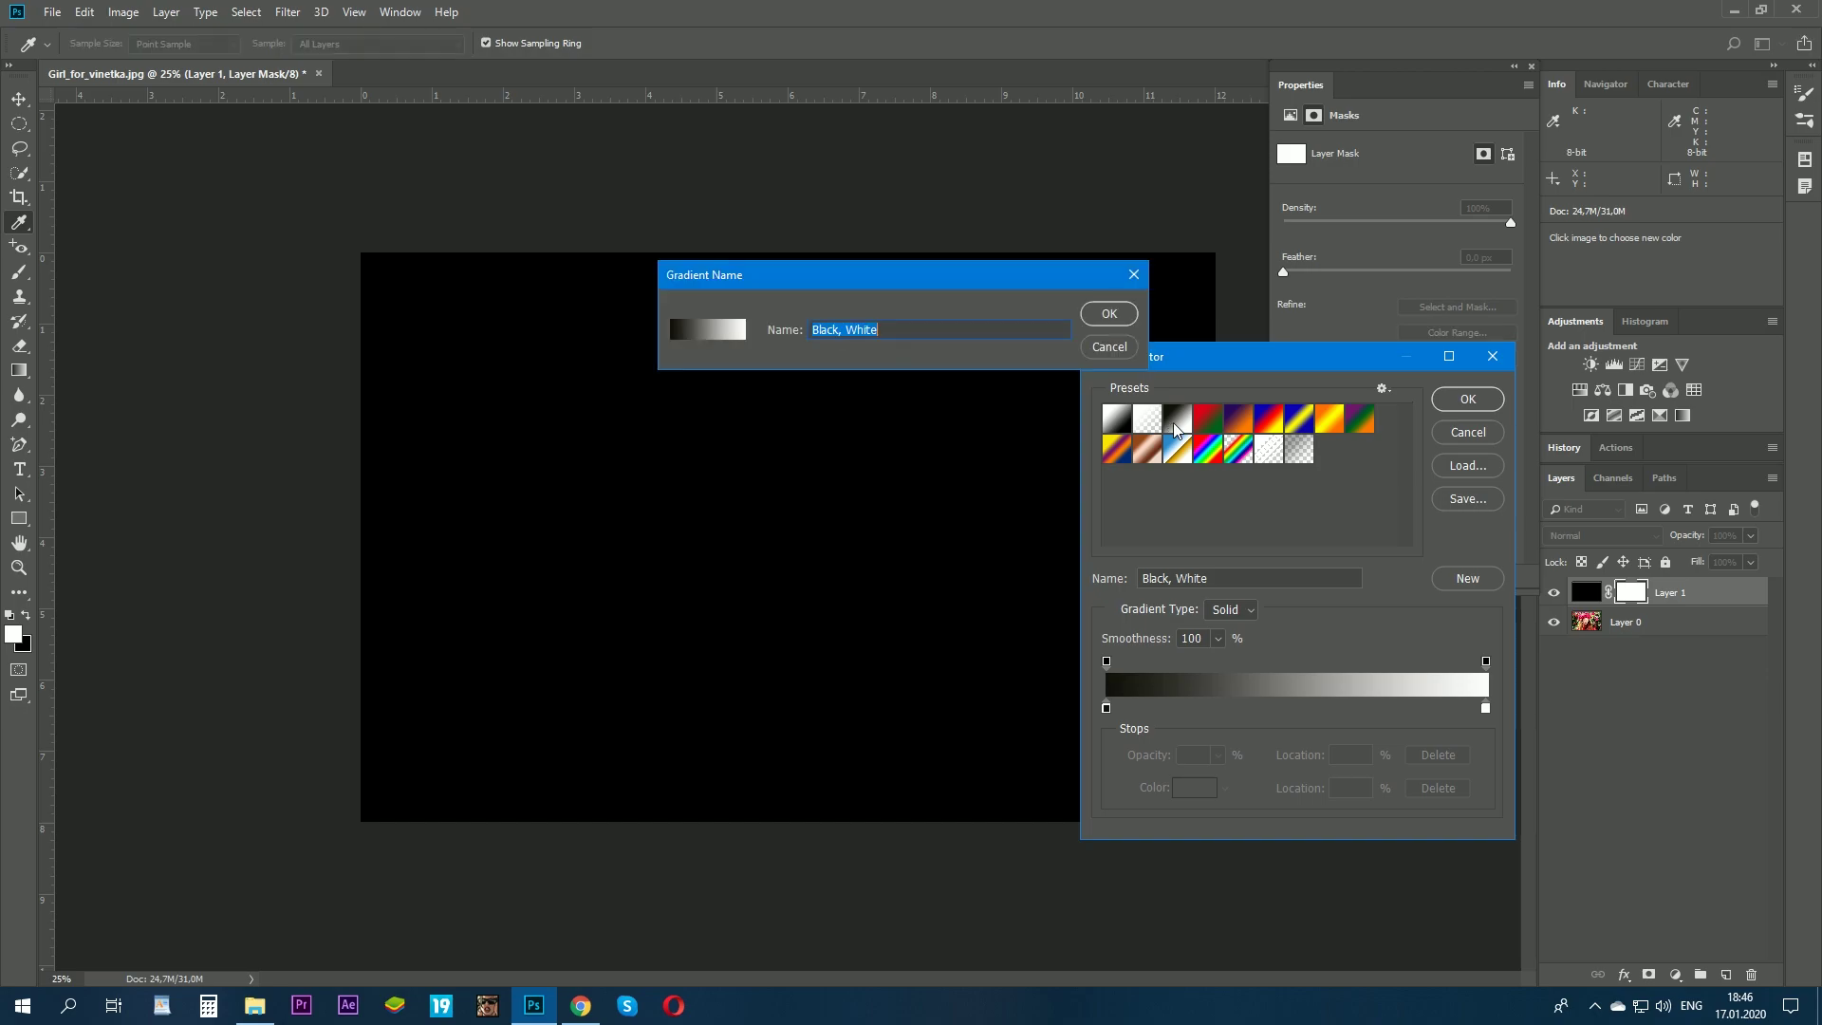
{"action": "left_click", "coordinate": [1105, 357]}
{"action": "left_click", "coordinate": [1467, 399]}
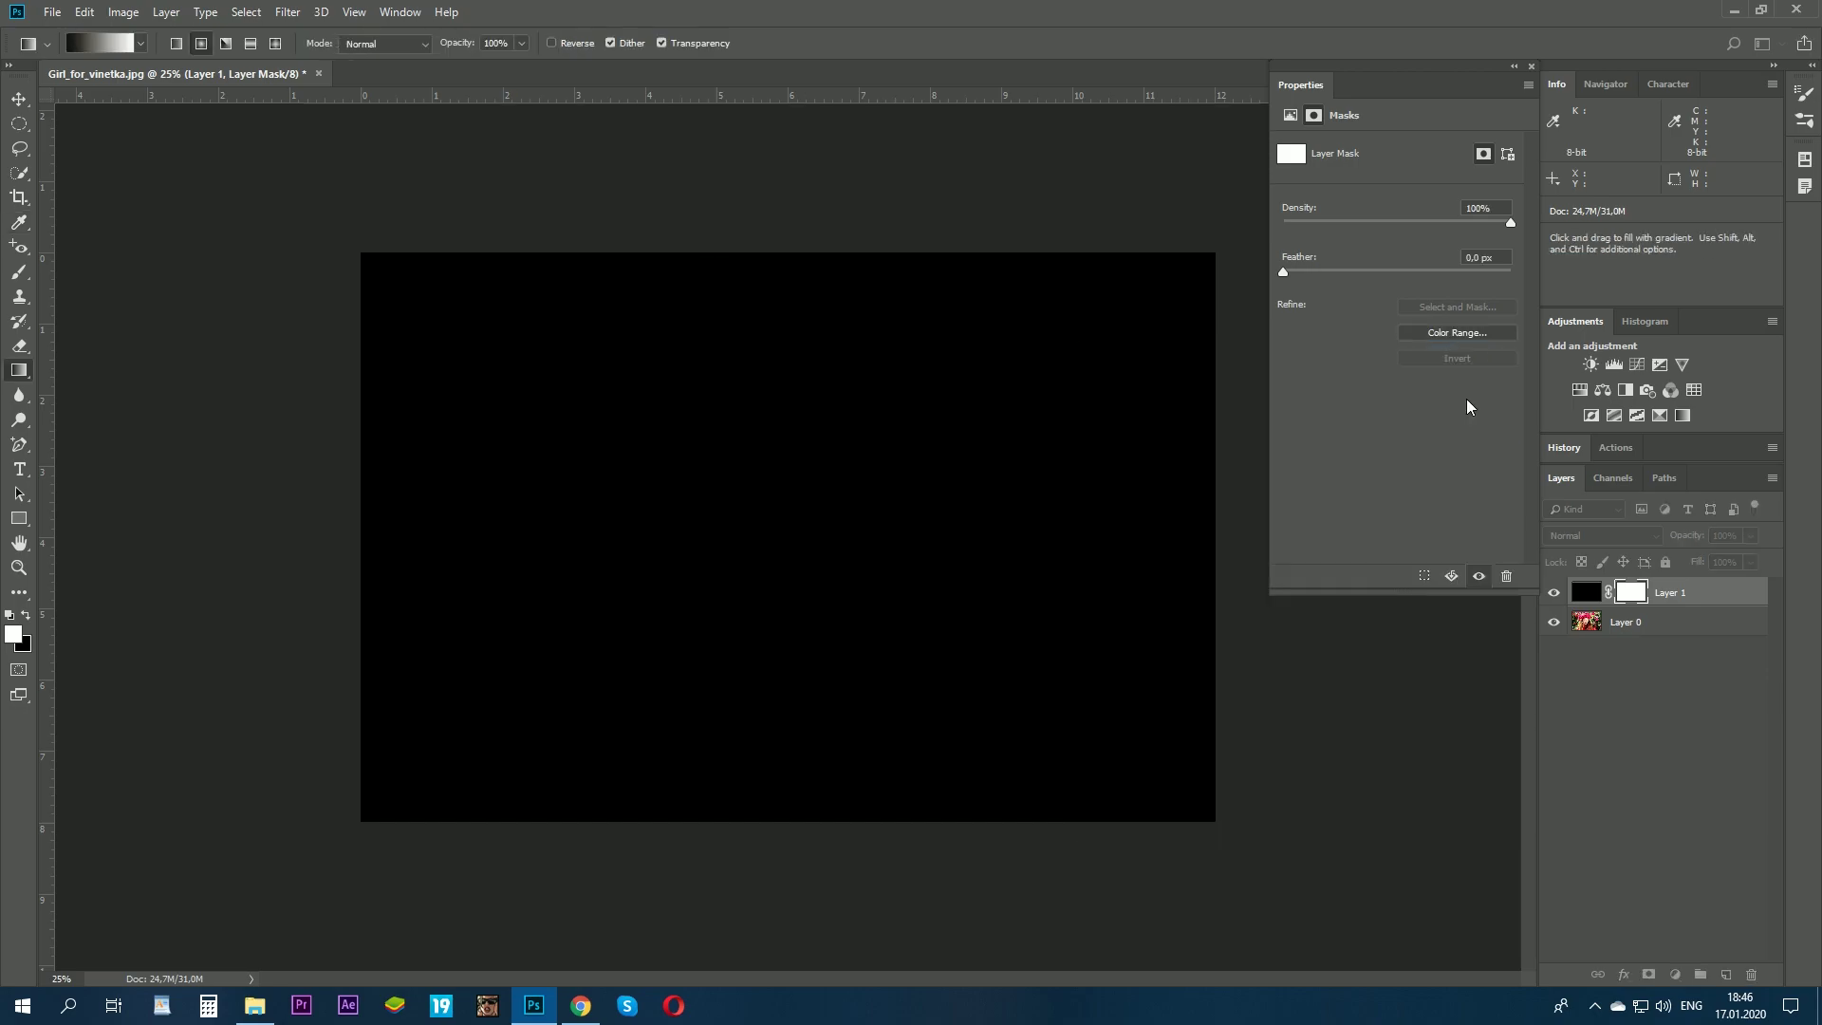
{"action": "left_click", "coordinate": [201, 44]}
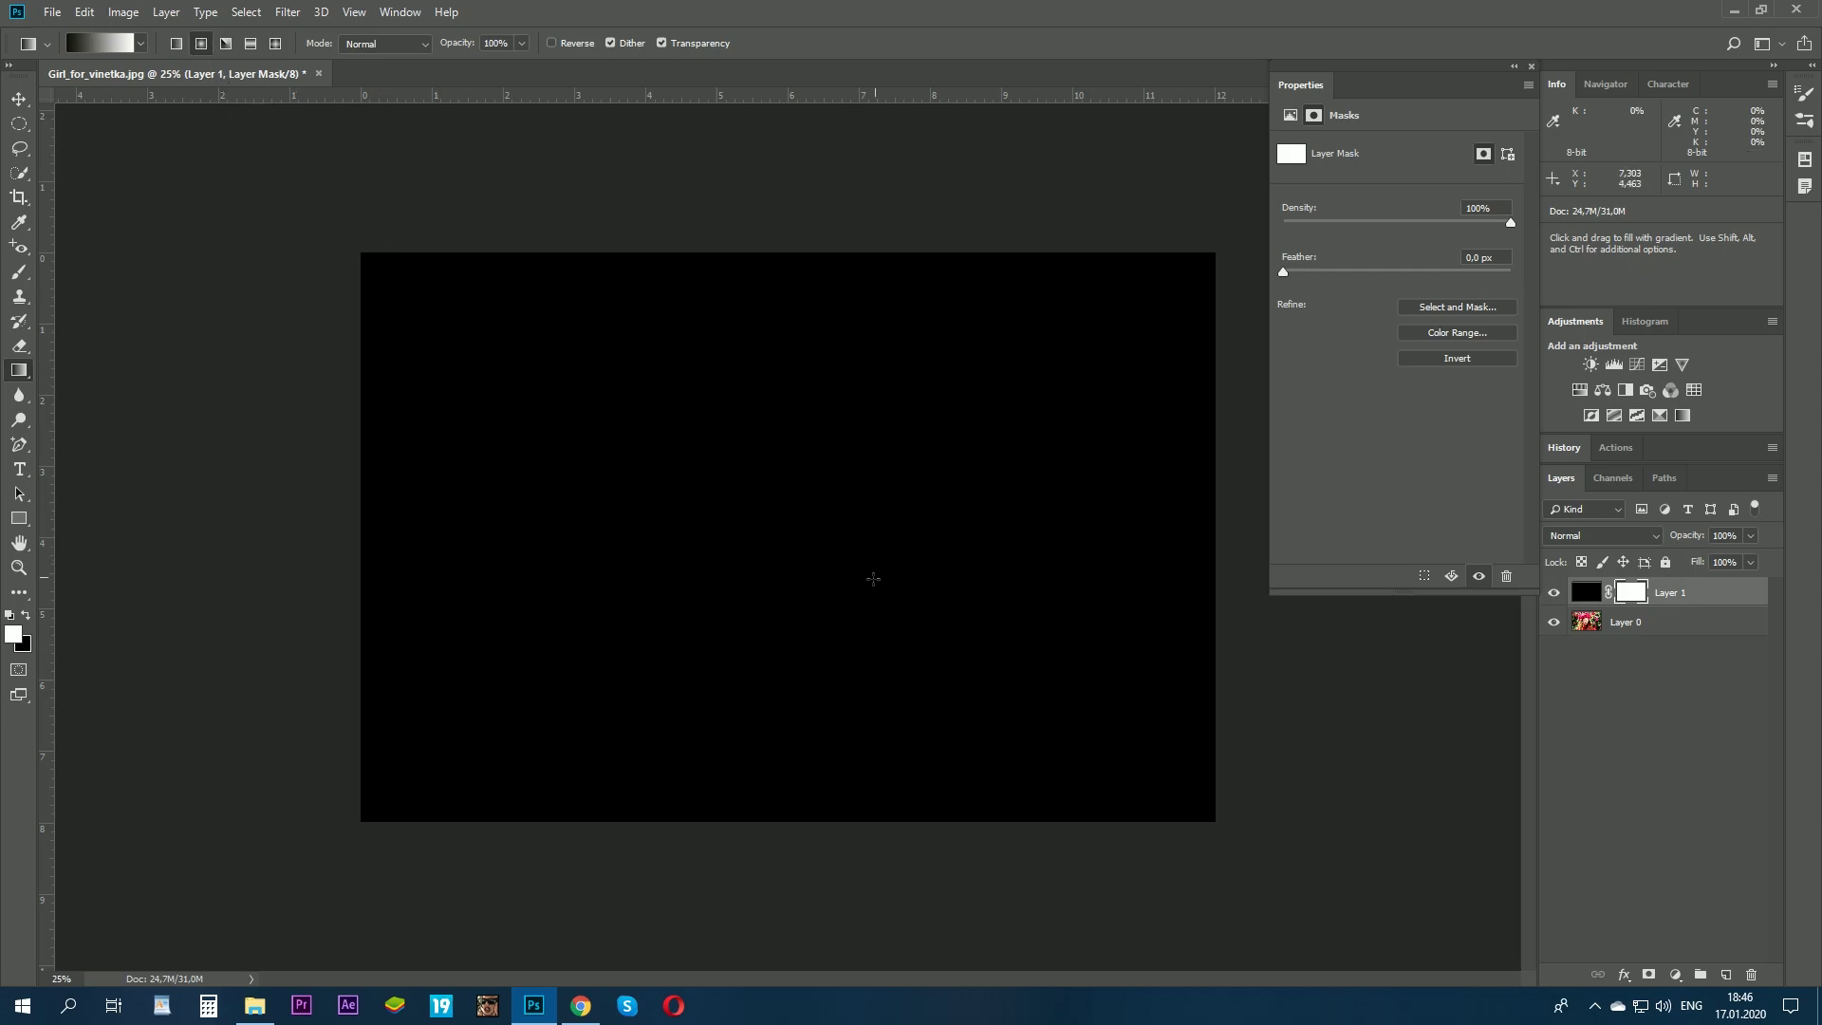
Step: Draw the radial gradient on Layer 1's mask from the image center to just beyond its upper-right corner
{"action": "left_click_drag", "start_coordinate": [787, 544], "coordinate": [1221, 229]}
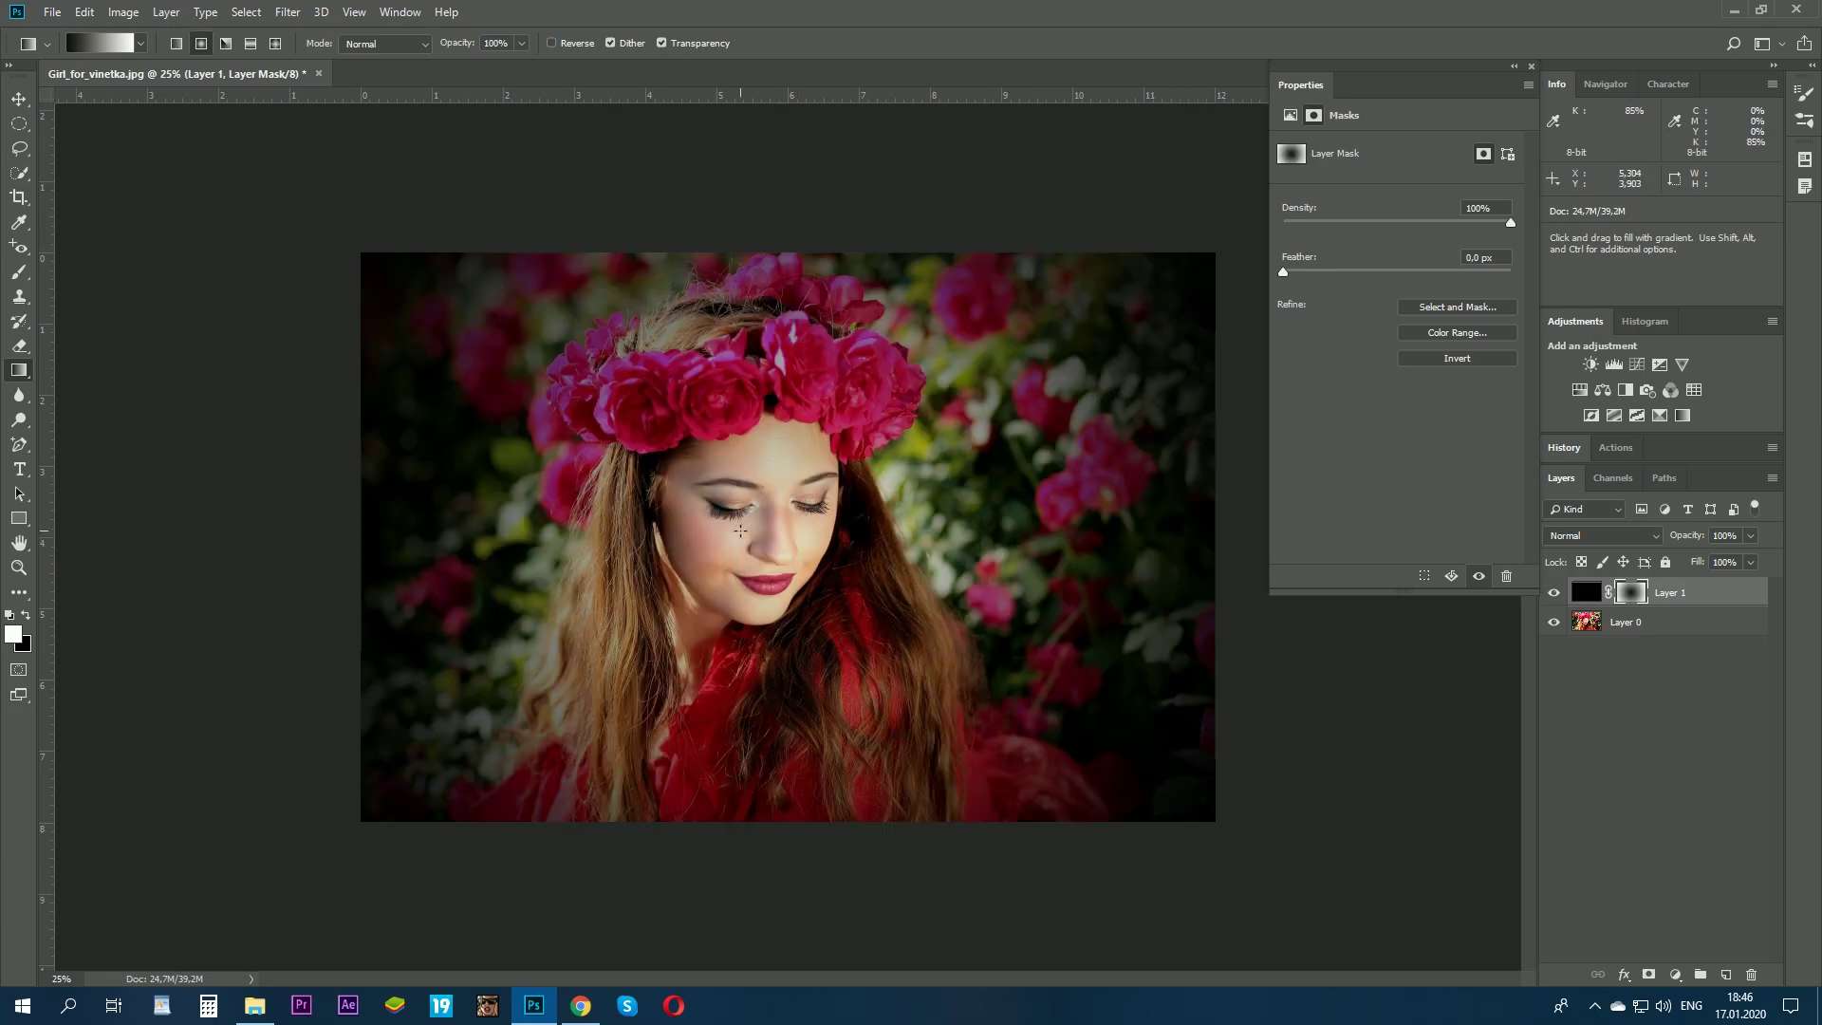
{"action": "left_click_drag", "start_coordinate": [878, 474], "coordinate": [1221, 224]}
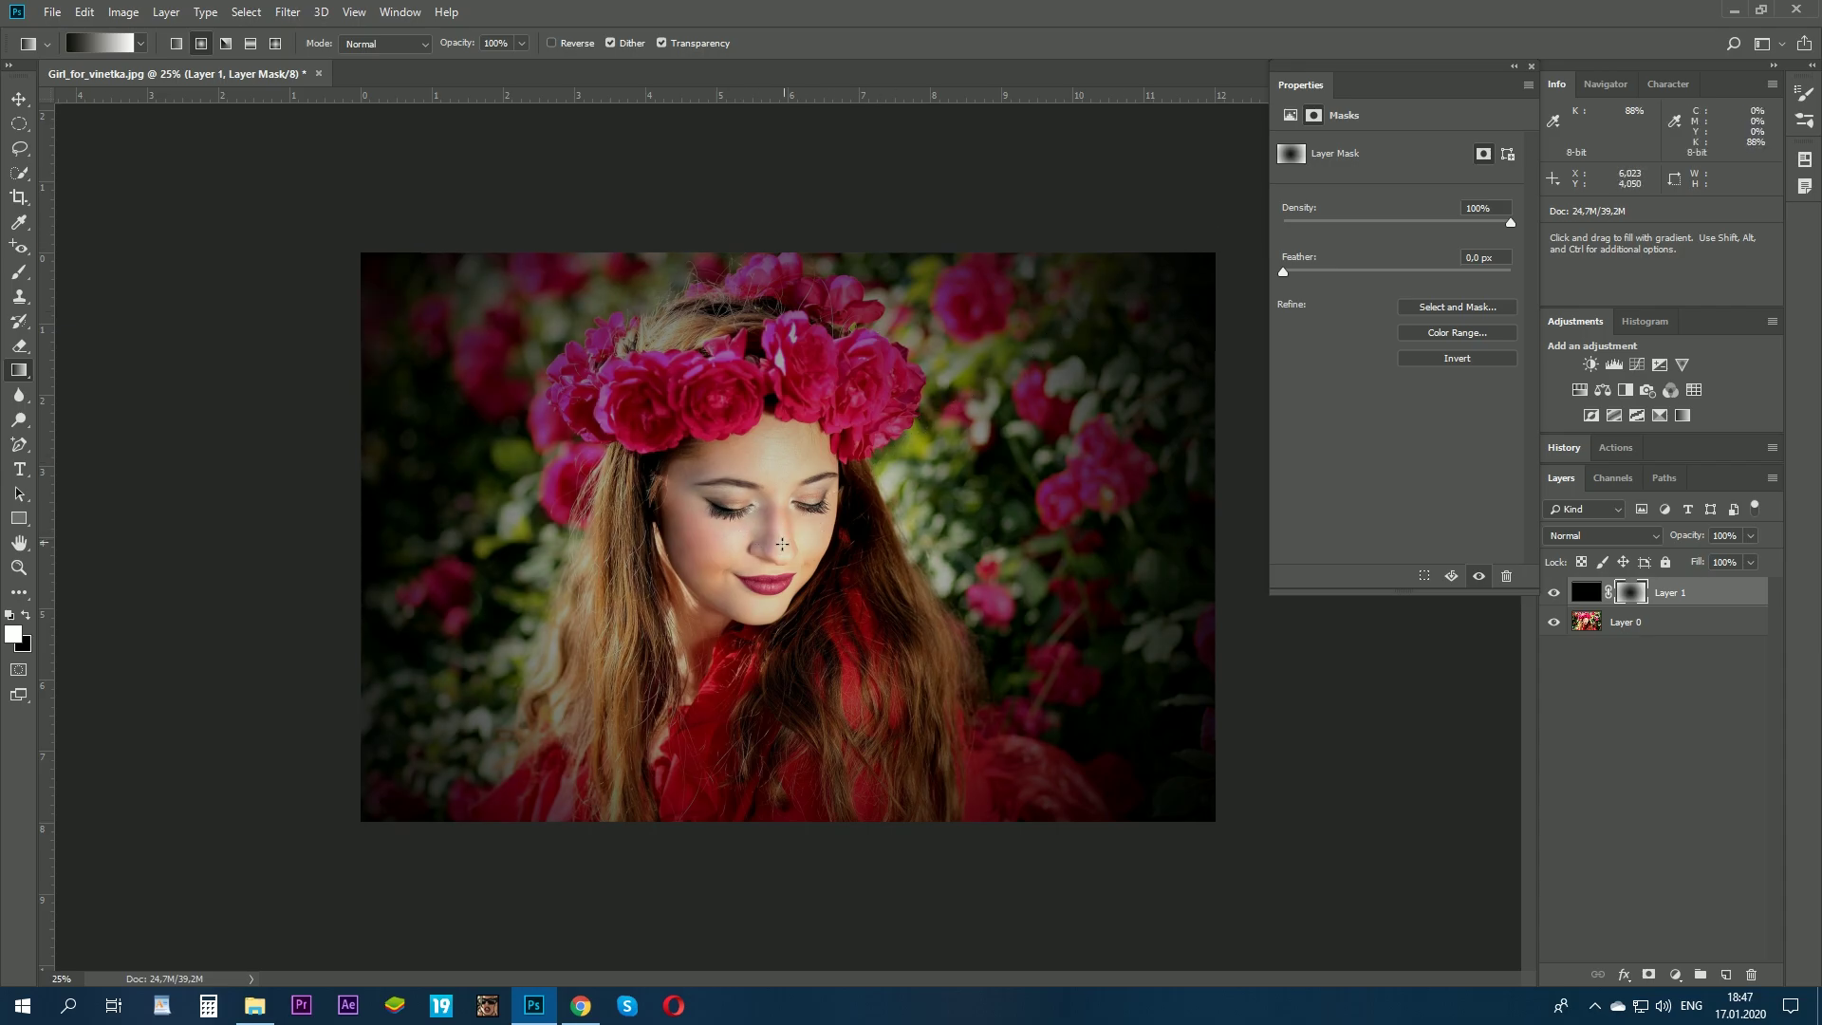
{"action": "left_click_drag", "start_coordinate": [780, 556], "coordinate": [1224, 222]}
{"action": "left_click", "coordinate": [21, 104]}
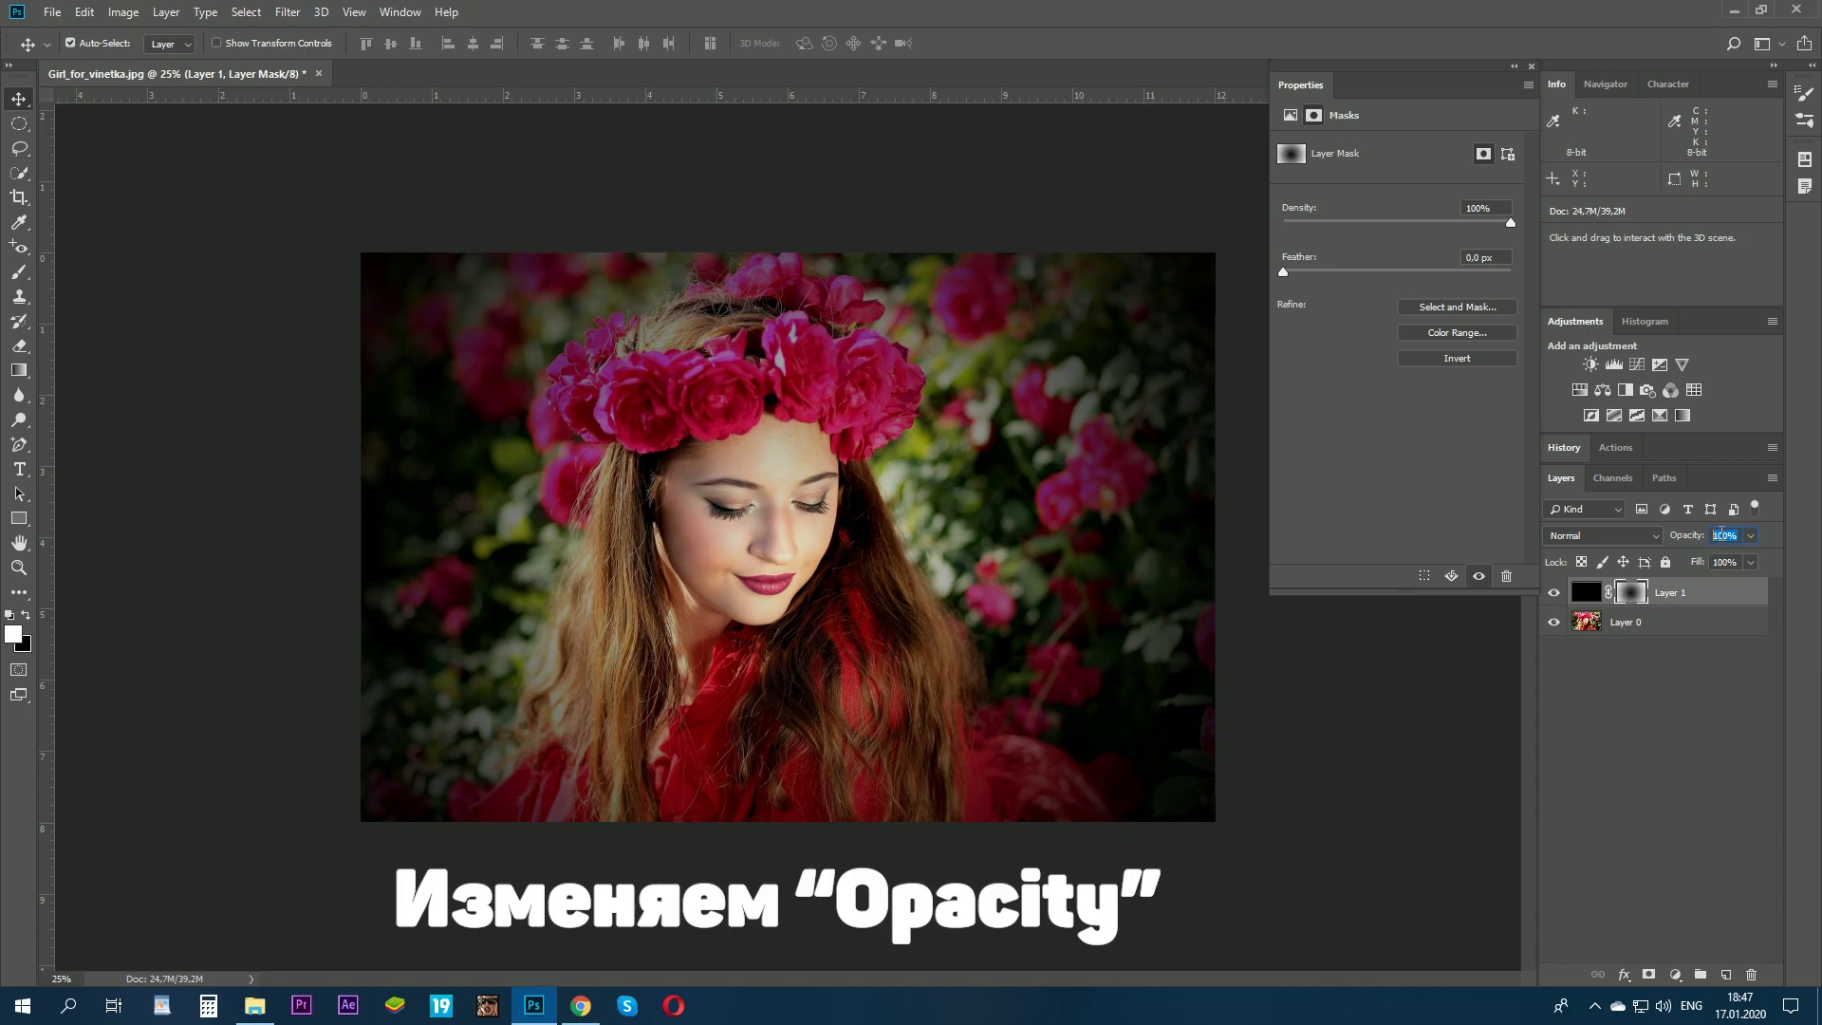
Step: Reduce the opacity of Layer 1 to 85%
{"action": "scroll", "coordinate": [1722, 533], "scroll_direction": "down", "scroll_amount": 5}
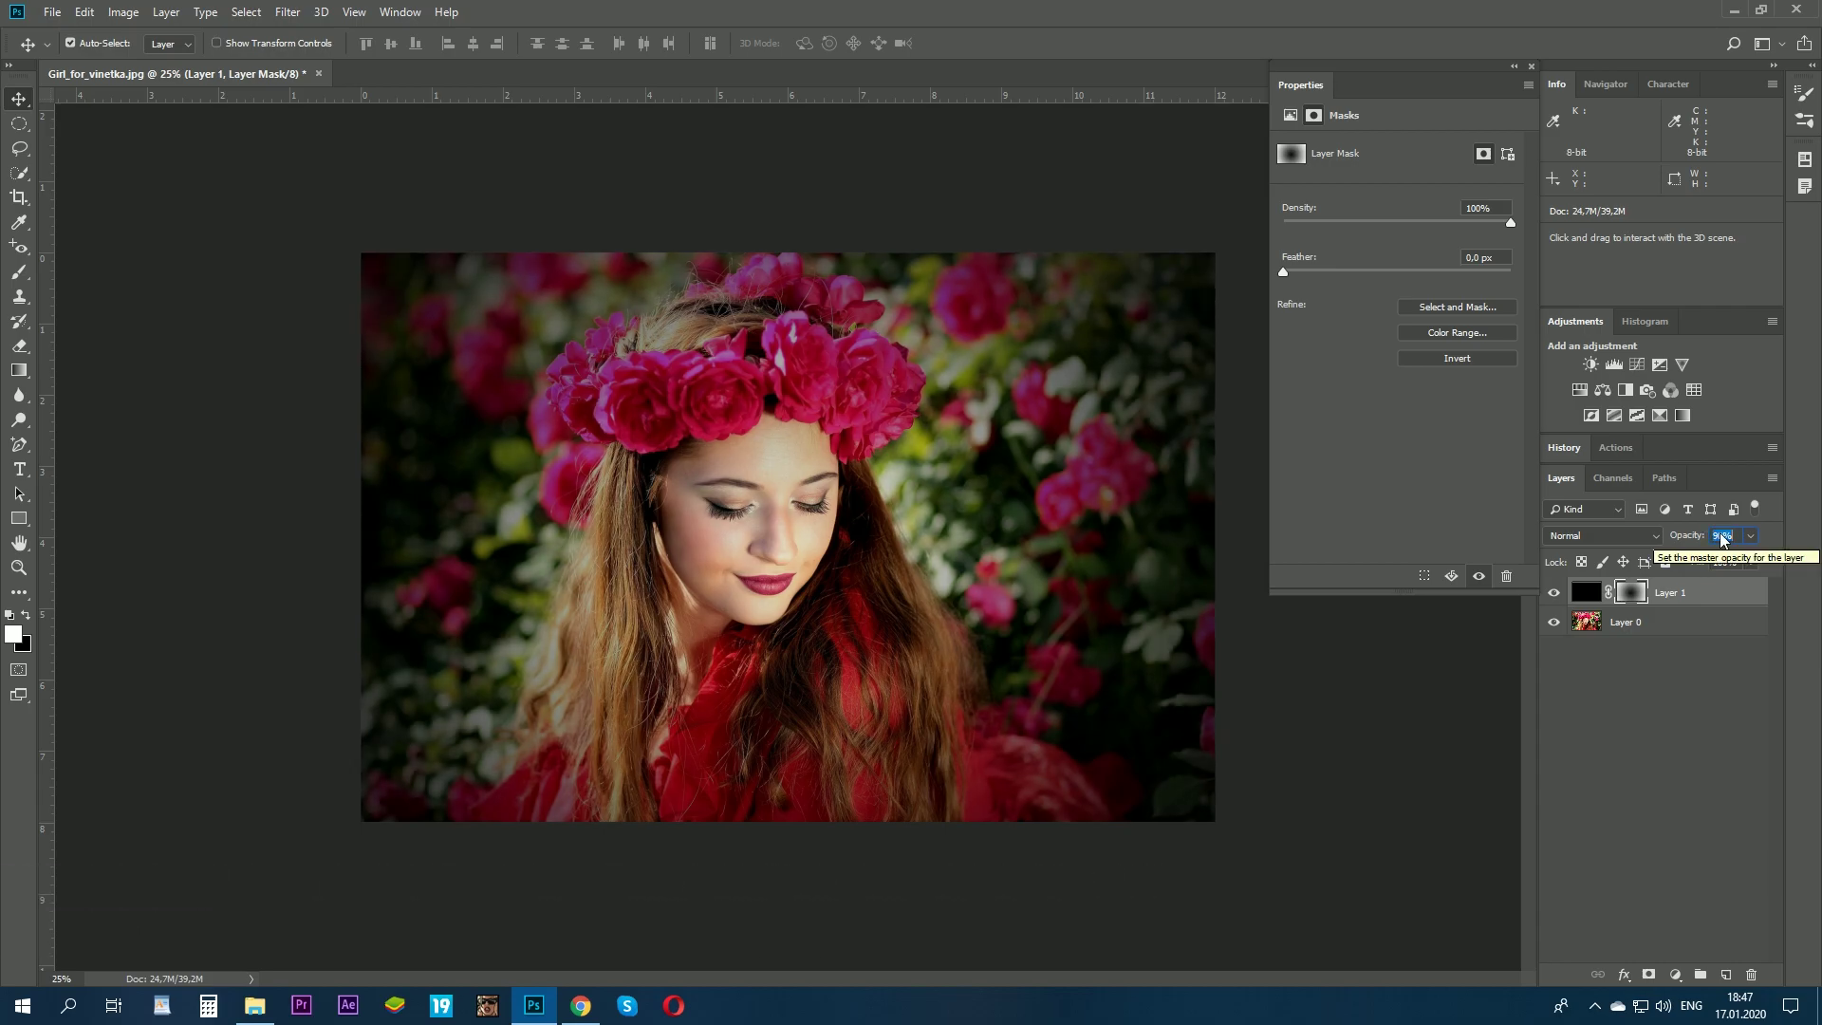
{"action": "scroll", "coordinate": [1721, 533], "scroll_direction": "down", "scroll_amount": 3}
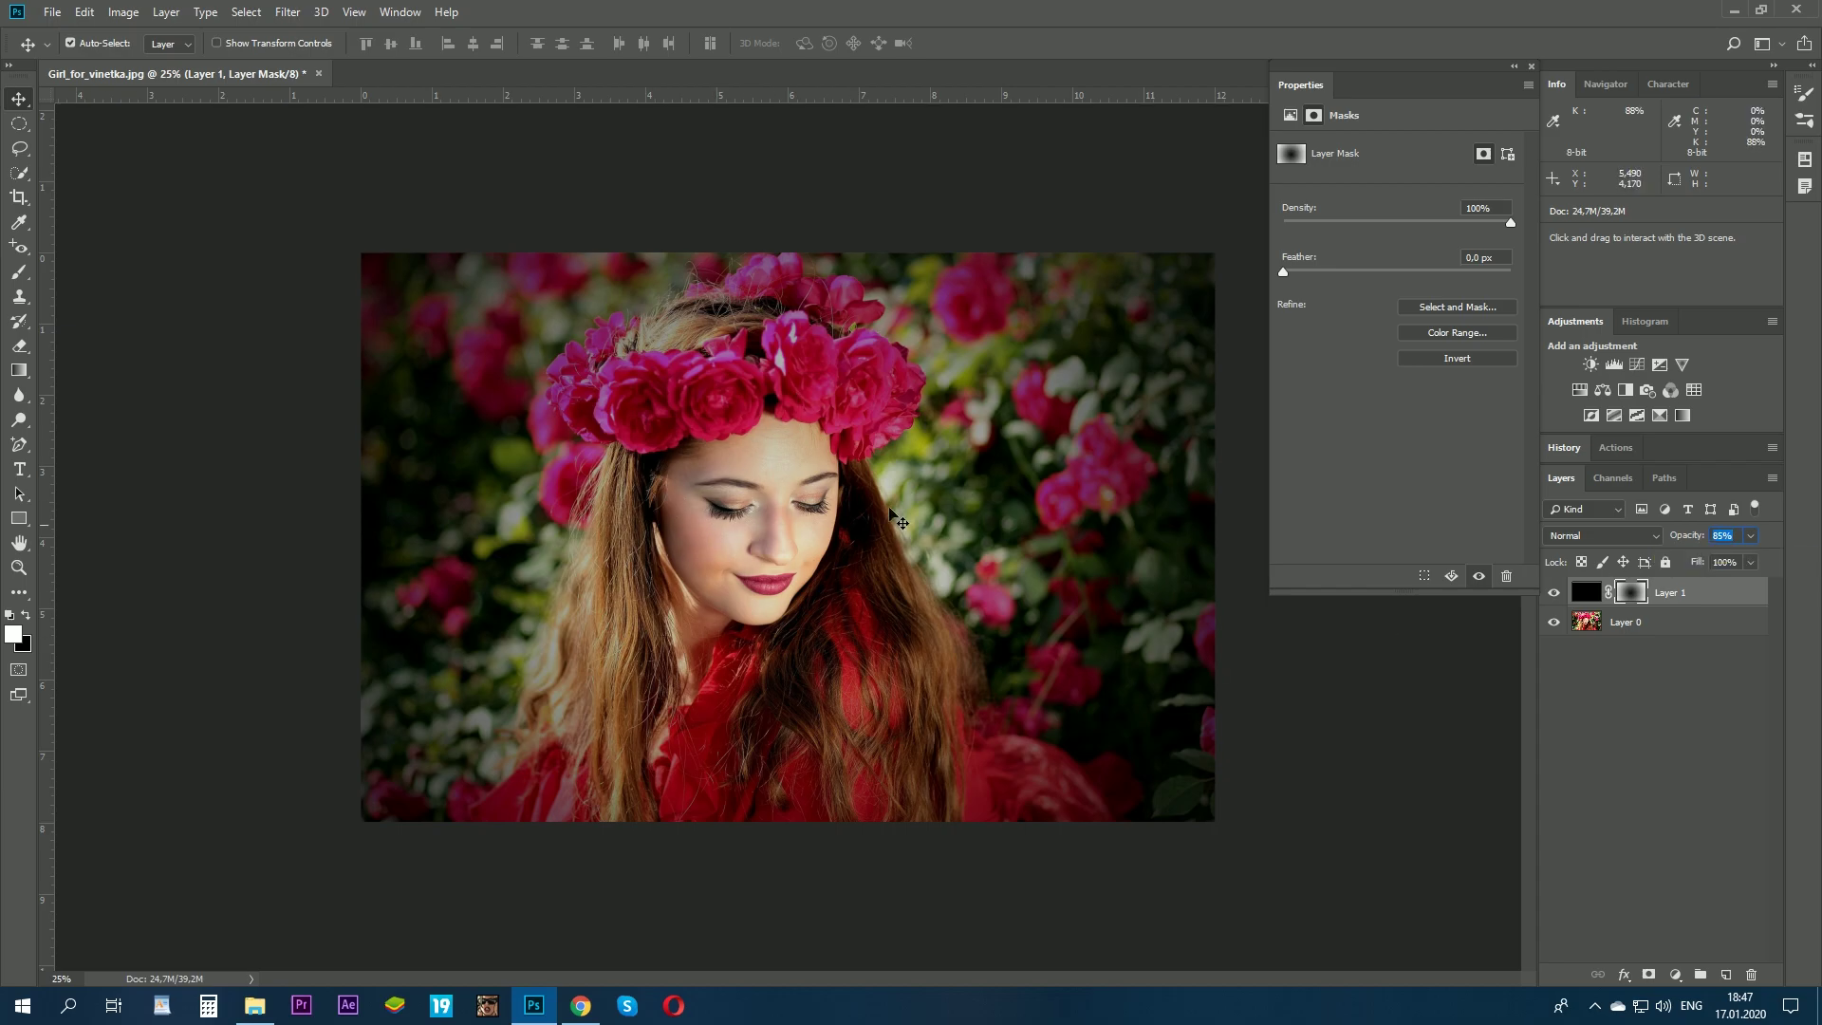
{"action": "key", "text": "Return"}
{"action": "left_click_drag", "start_coordinate": [1314, 94], "coordinate": [1308, 92]}
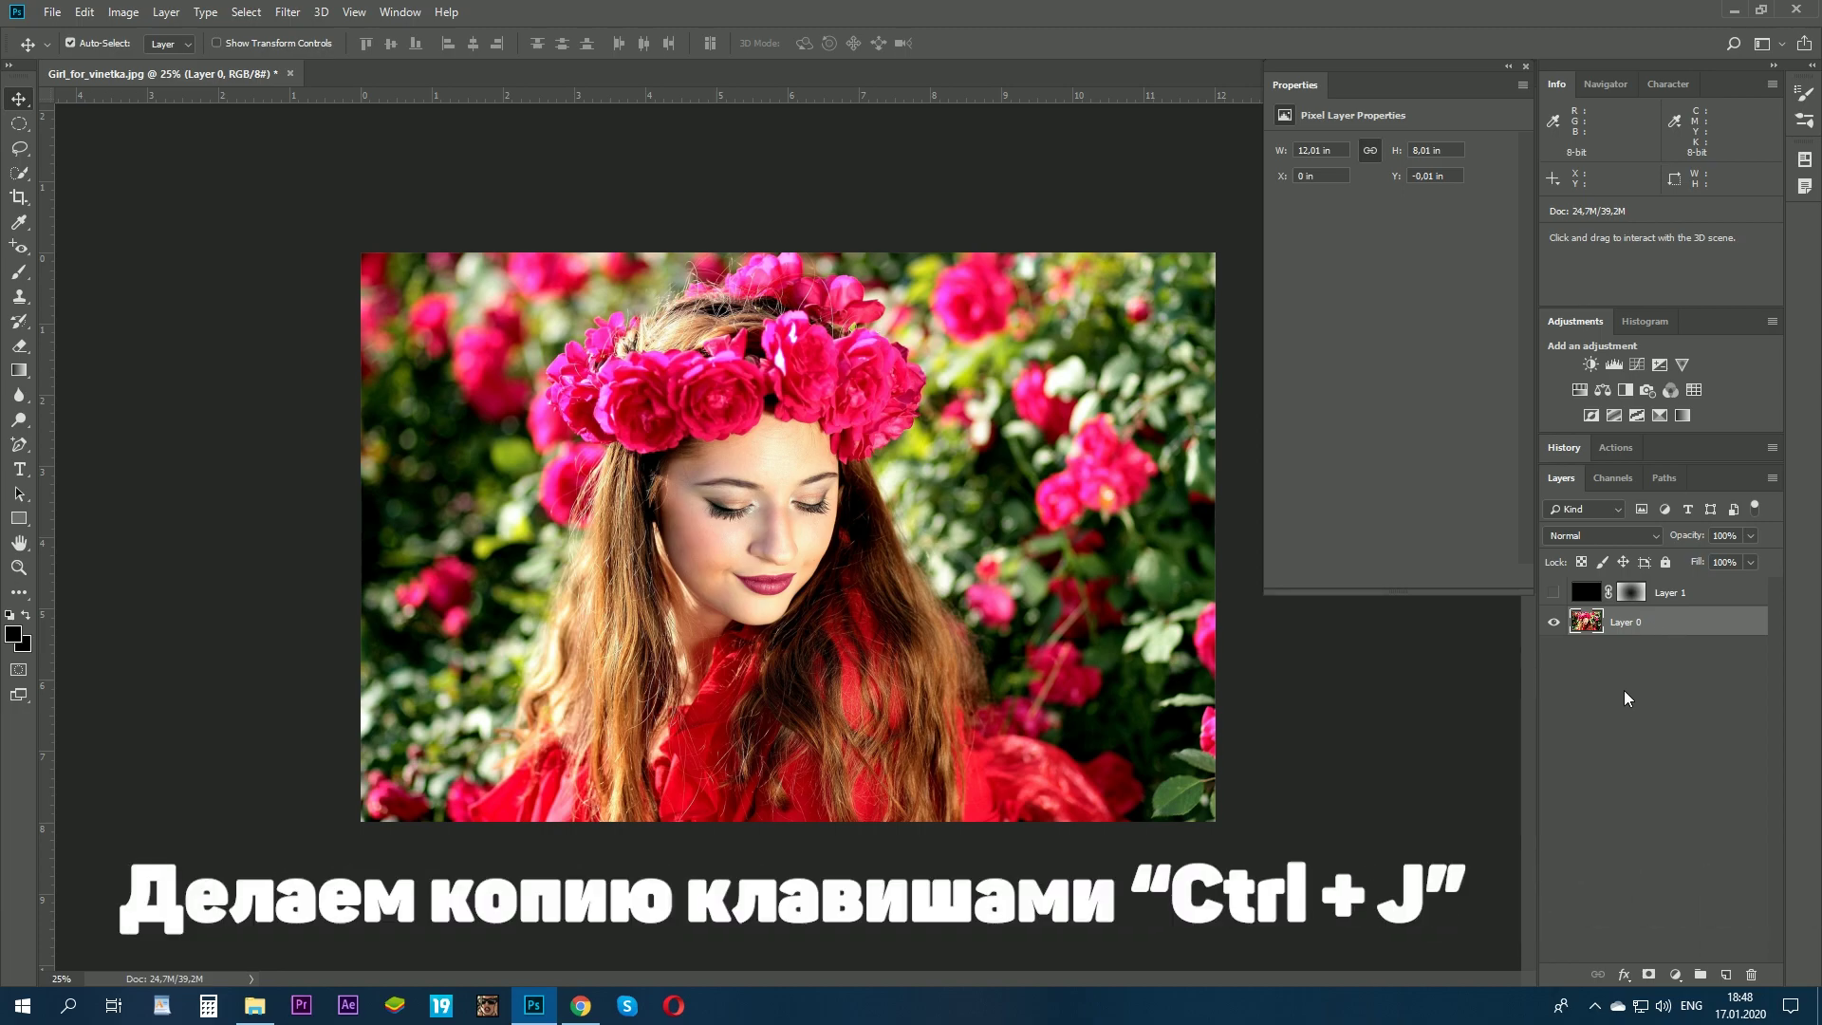
Step: Duplicate Layer 0 and open the custom settings of the Lens Correction filter for the copy, with the preview at 25%
{"action": "key", "text": "ctrl+j"}
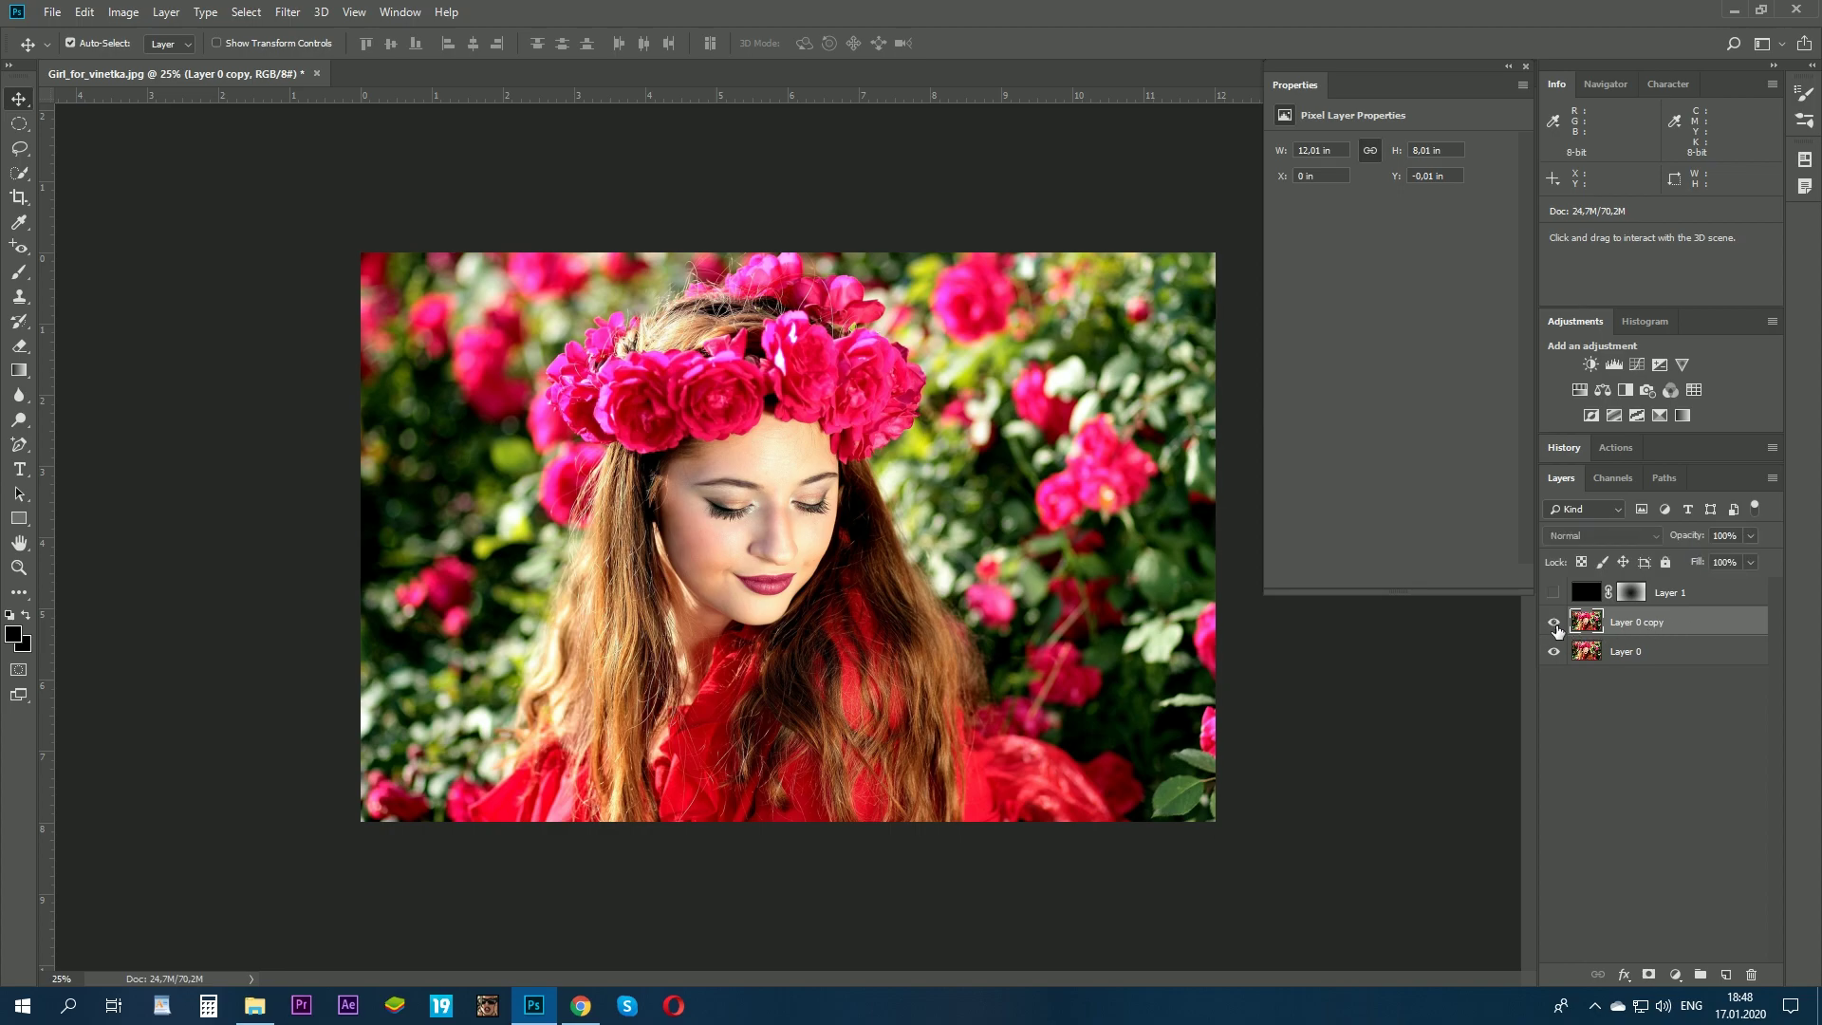
{"action": "left_click", "coordinate": [286, 11]}
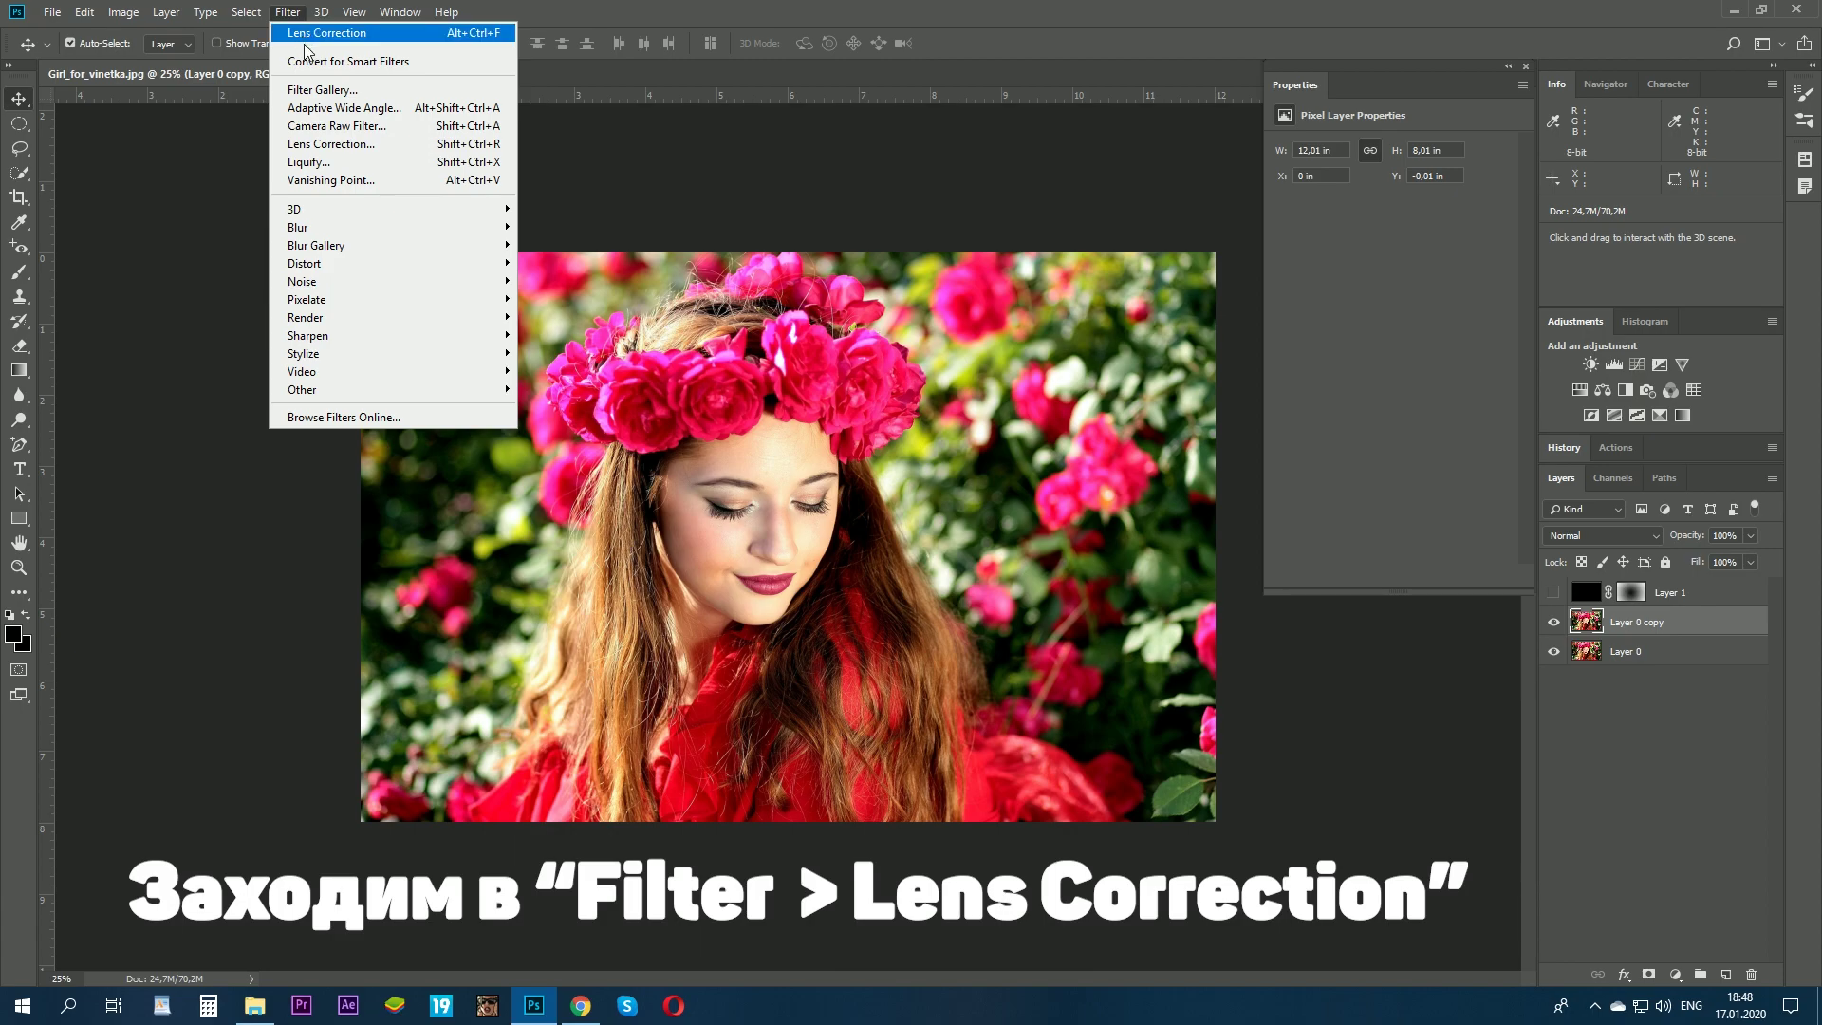
{"action": "left_click", "coordinate": [351, 145]}
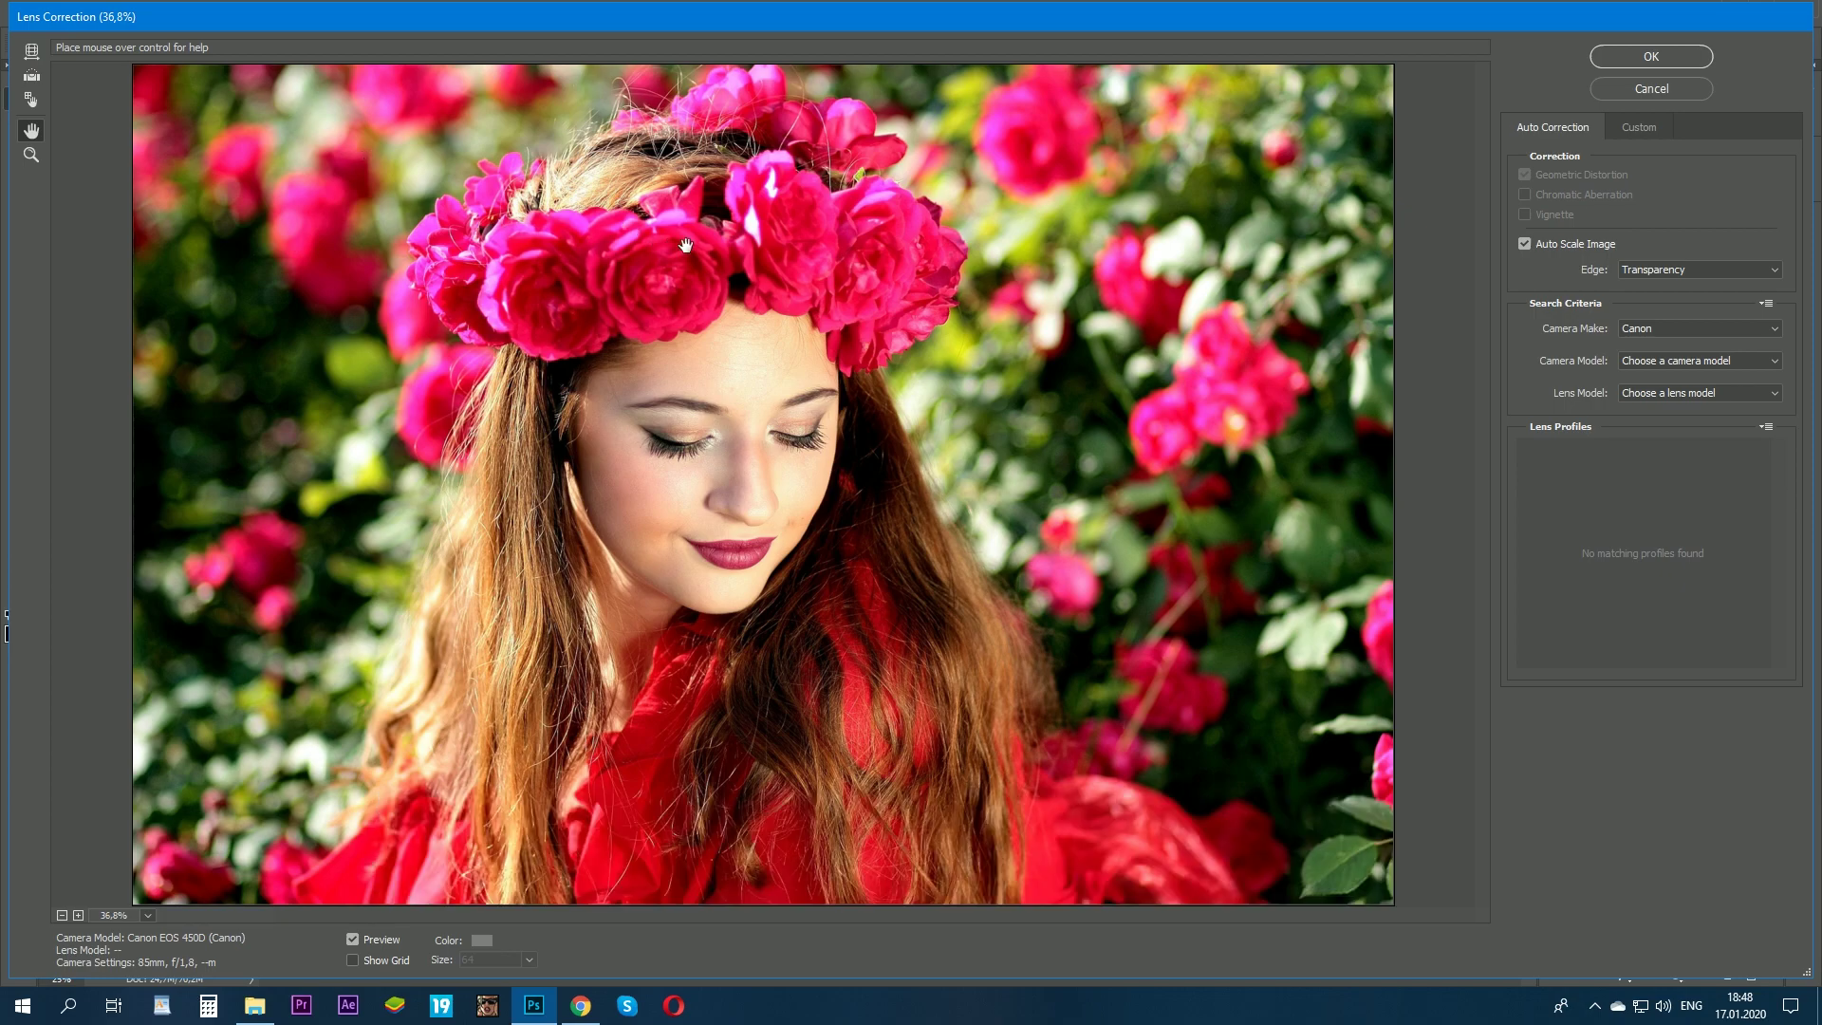
{"action": "key", "text": "ctrl+minus"}
{"action": "key", "text": "ctrl+minus"}
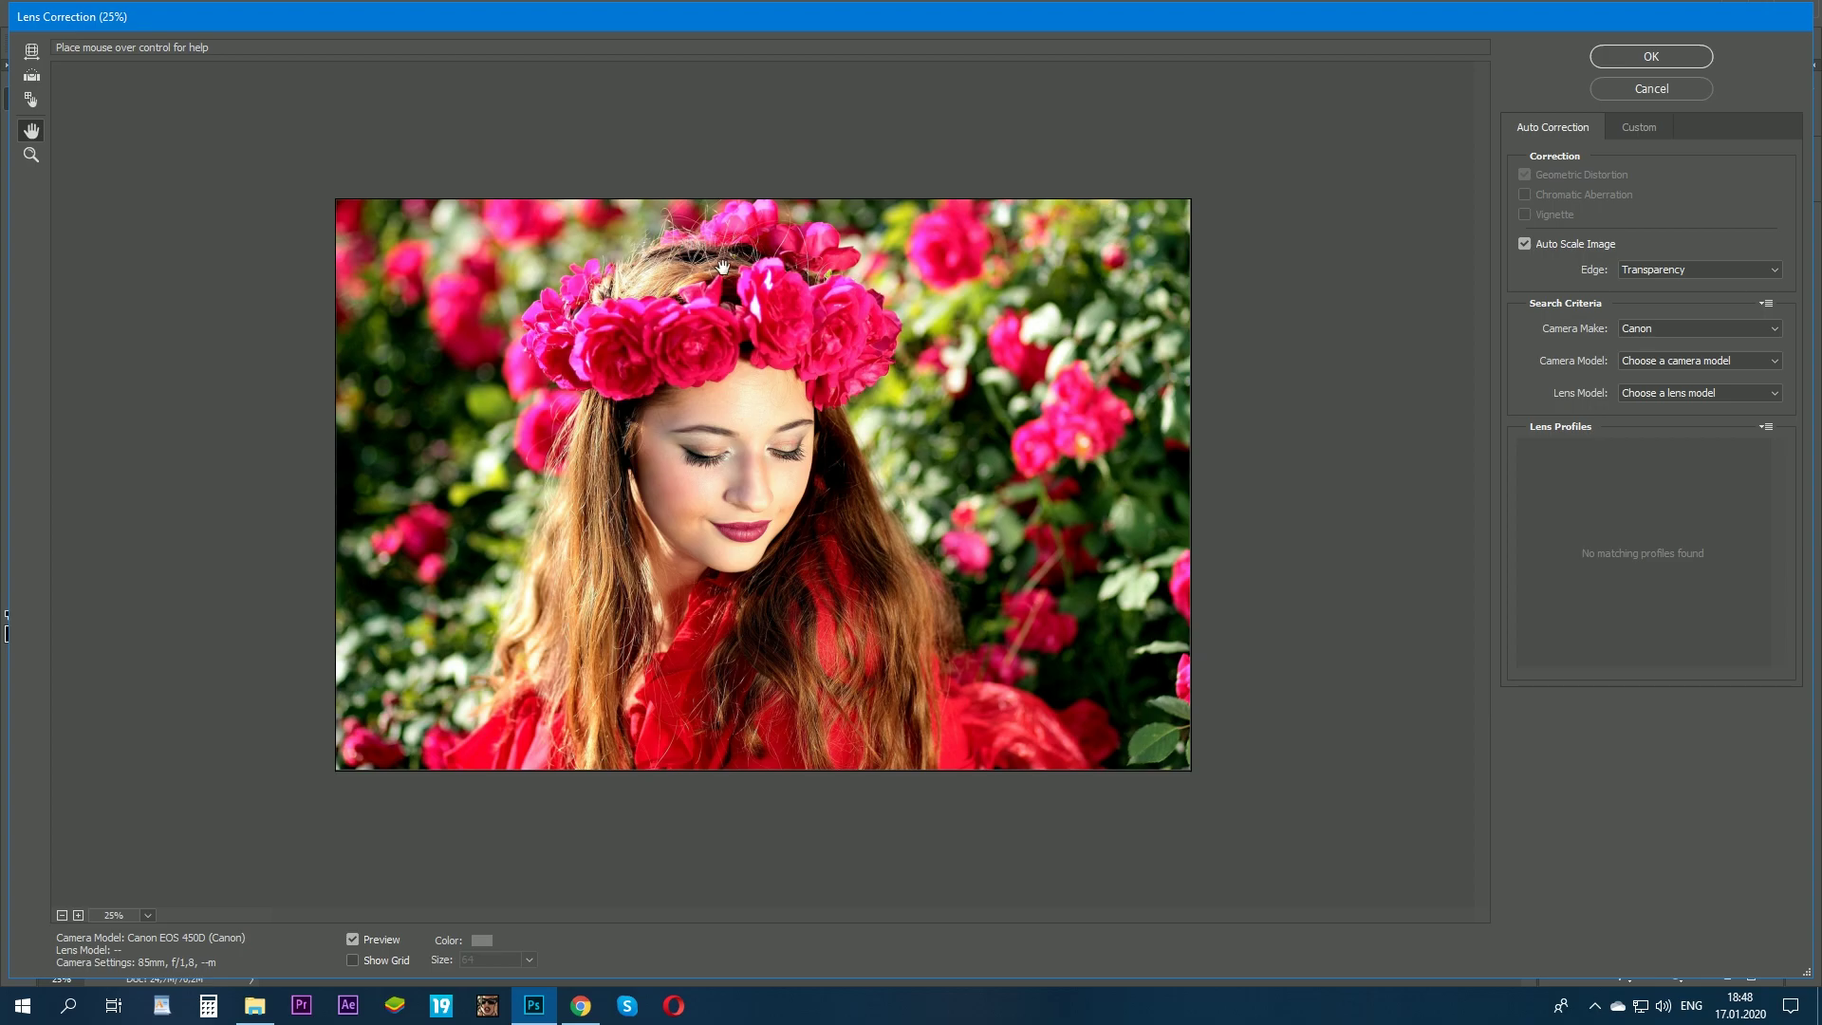
{"action": "left_click", "coordinate": [1666, 131]}
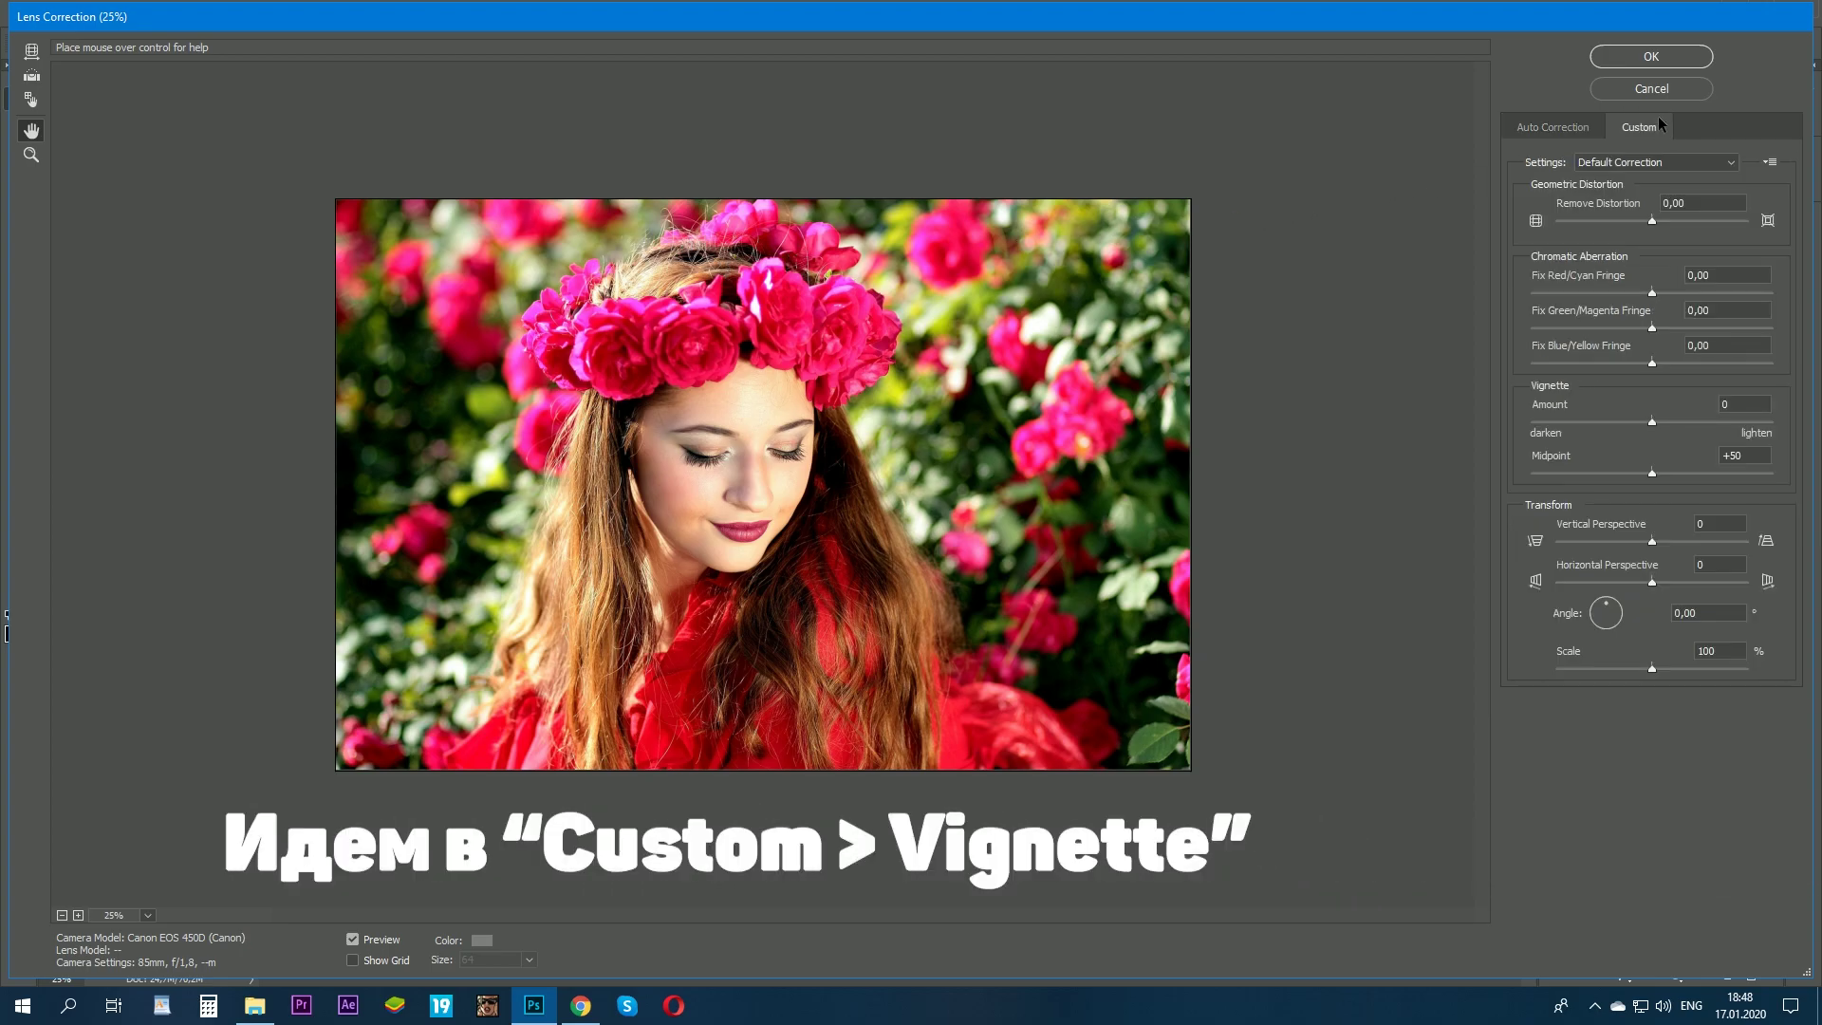
Step: Set the Lens Correction vignette amount to -100 and midpoint to 0, and apply the filter
{"action": "left_click", "coordinate": [1651, 424]}
{"action": "left_click_drag", "start_coordinate": [1652, 424], "coordinate": [1524, 421]}
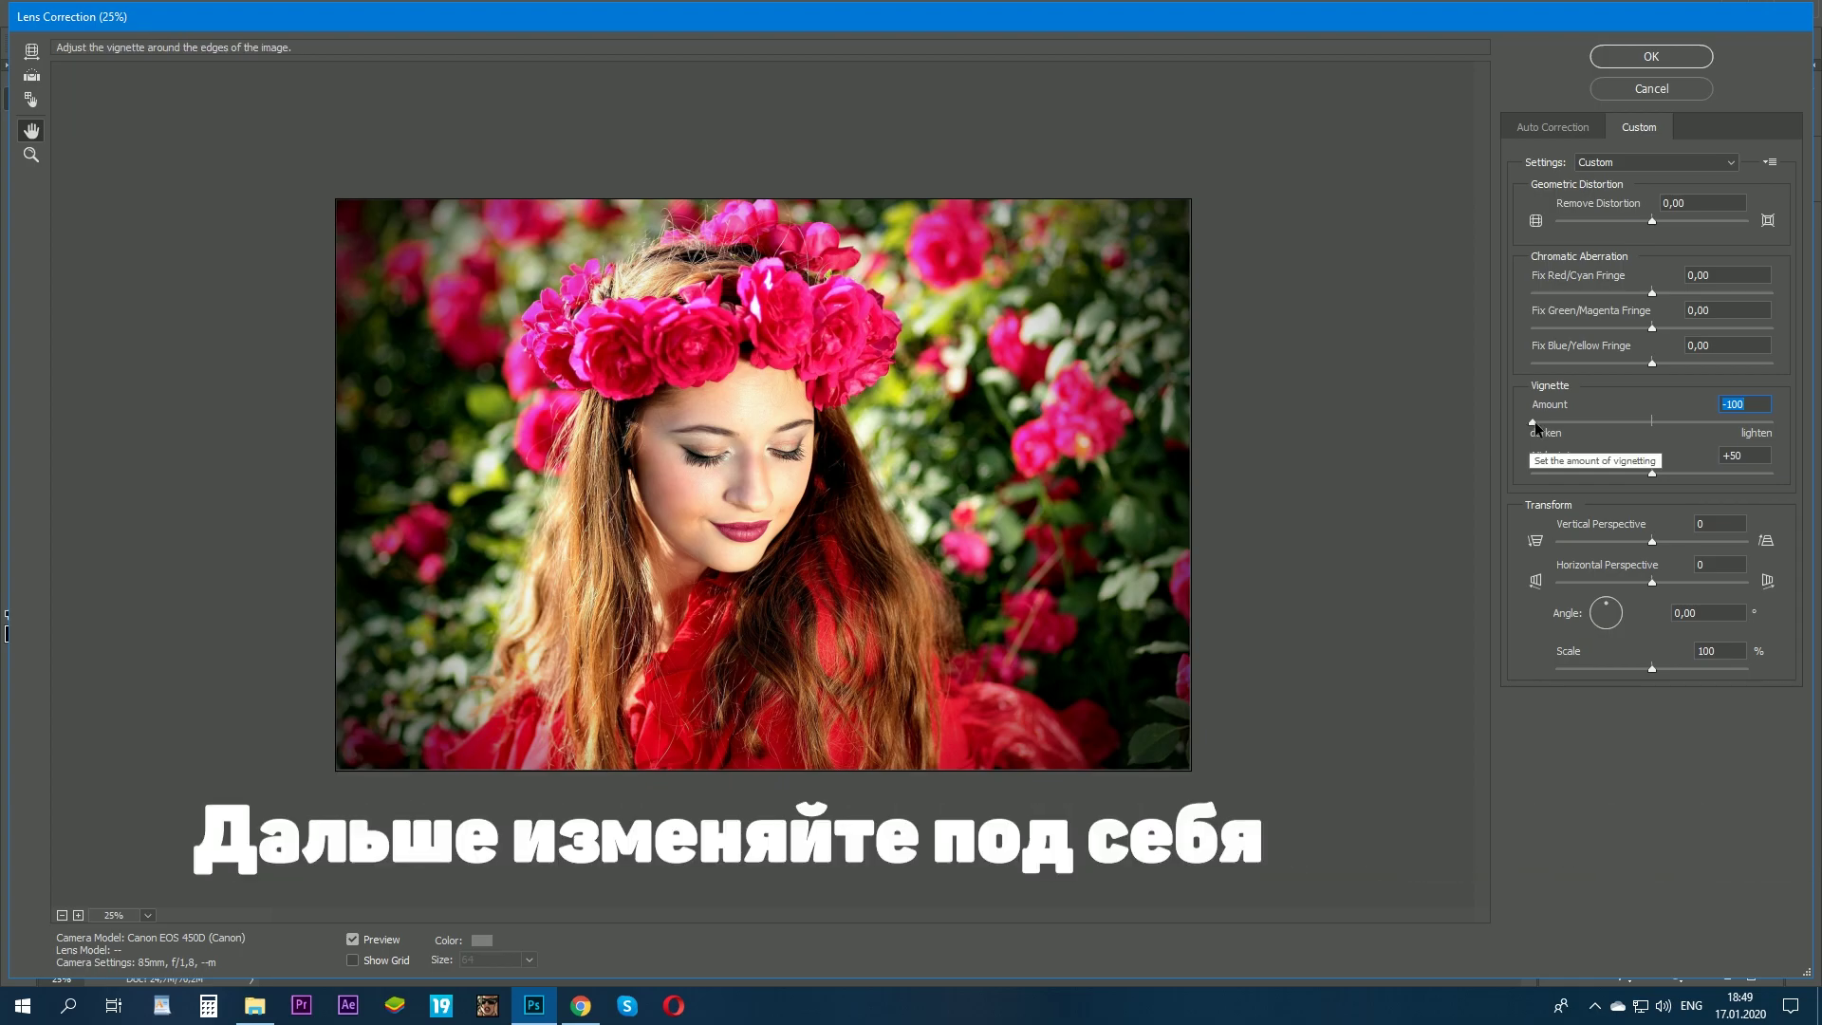
{"action": "mouse_move", "coordinate": [1533, 423]}
{"action": "left_mouse_down"}
{"action": "mouse_move", "coordinate": [1788, 423]}
{"action": "mouse_move", "coordinate": [1513, 418]}
{"action": "left_mouse_up"}
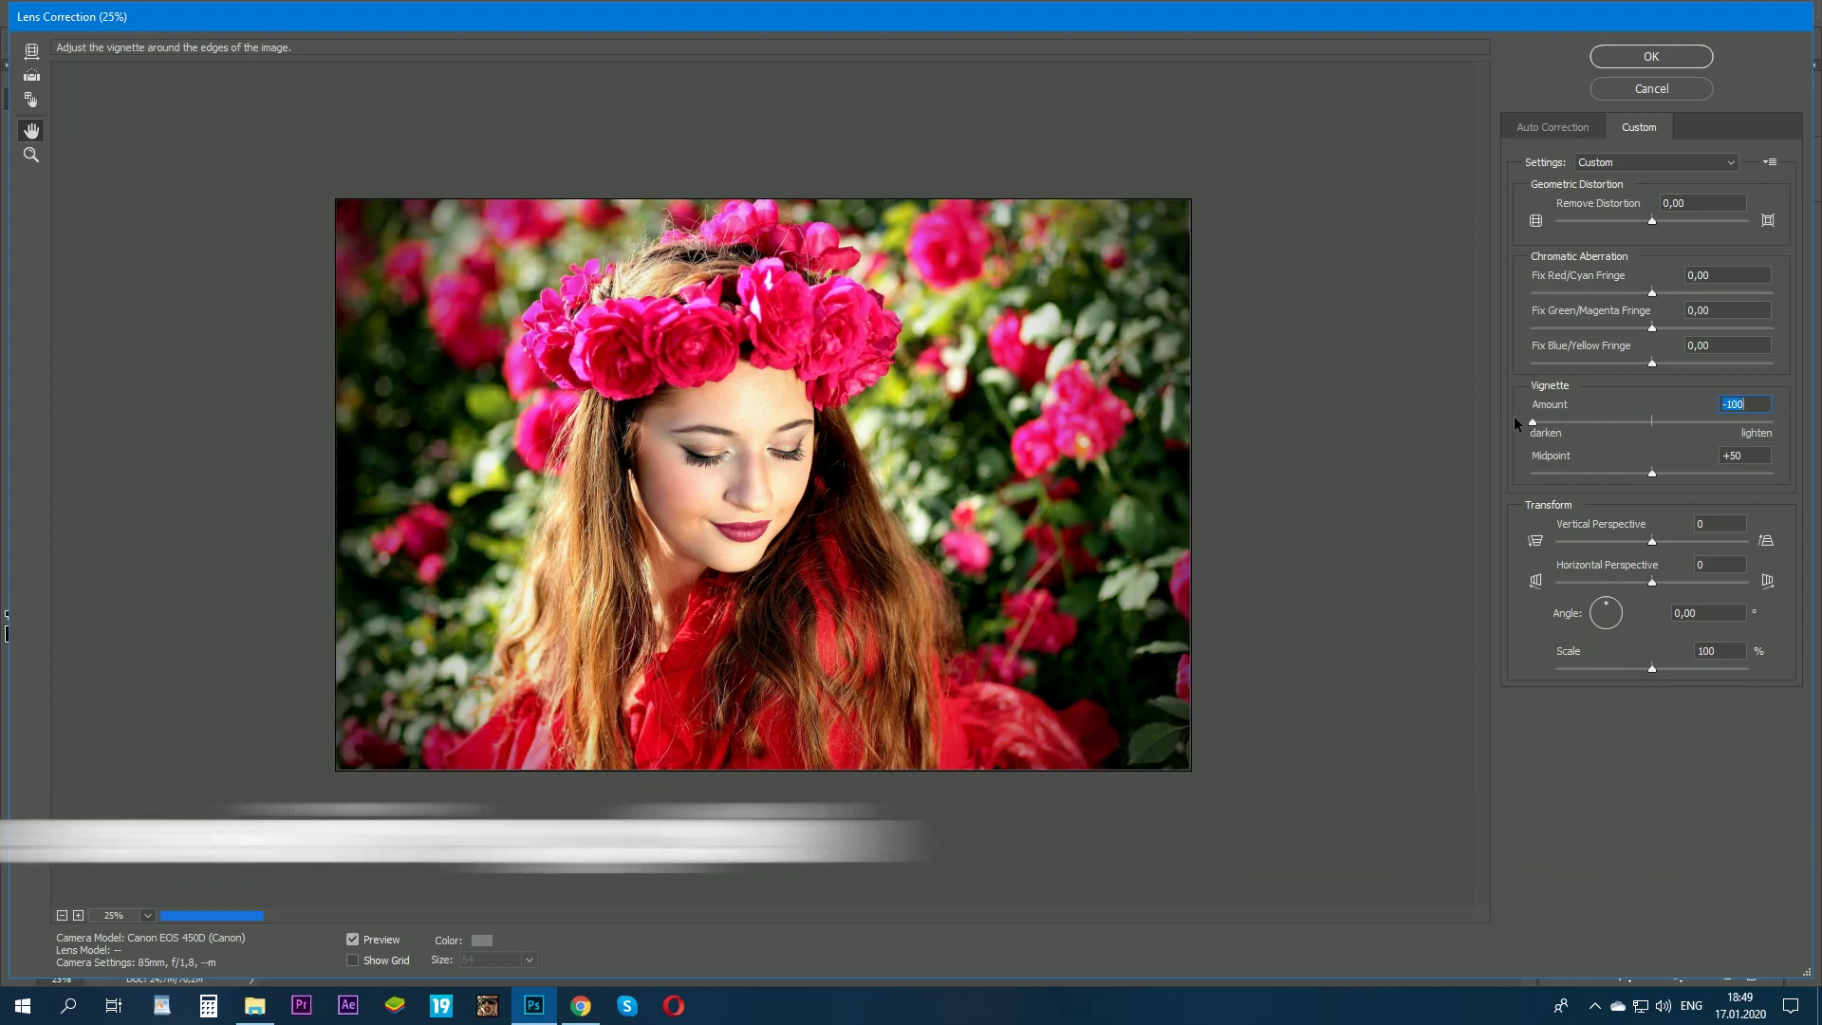
{"action": "left_click", "coordinate": [1652, 473]}
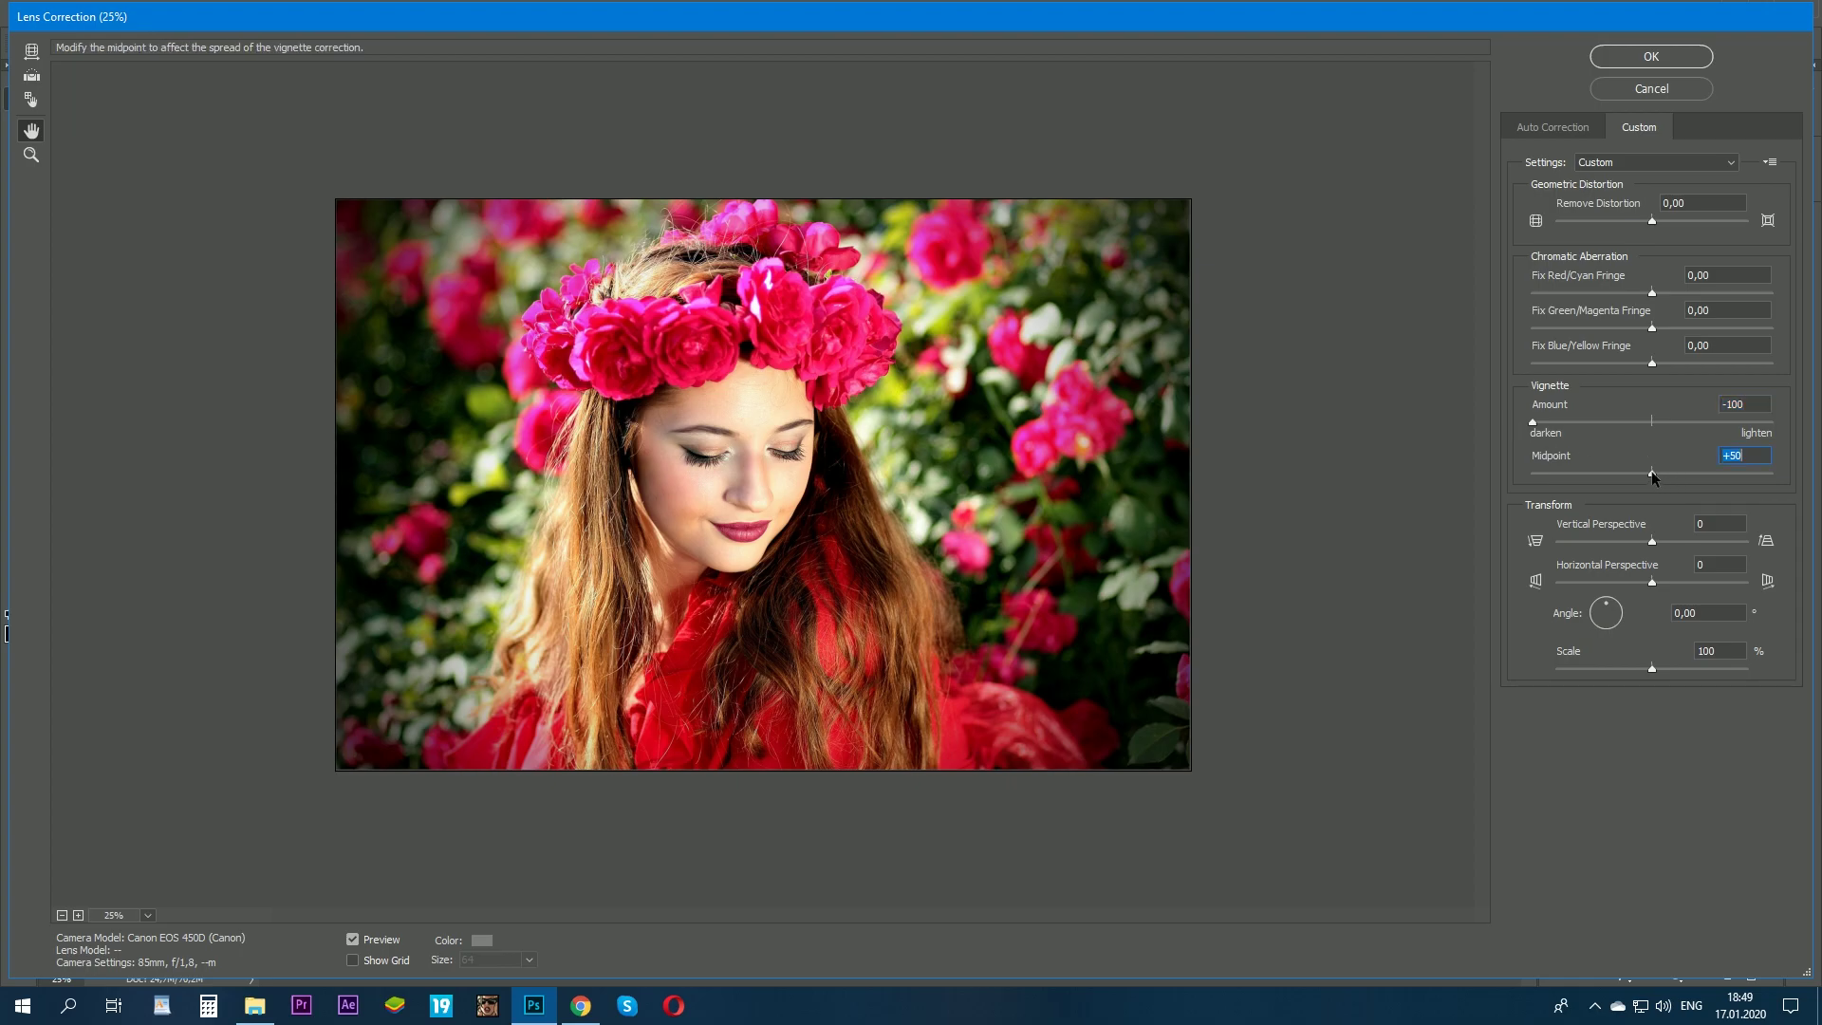
{"action": "left_click_drag", "start_coordinate": [1608, 477], "coordinate": [1526, 494]}
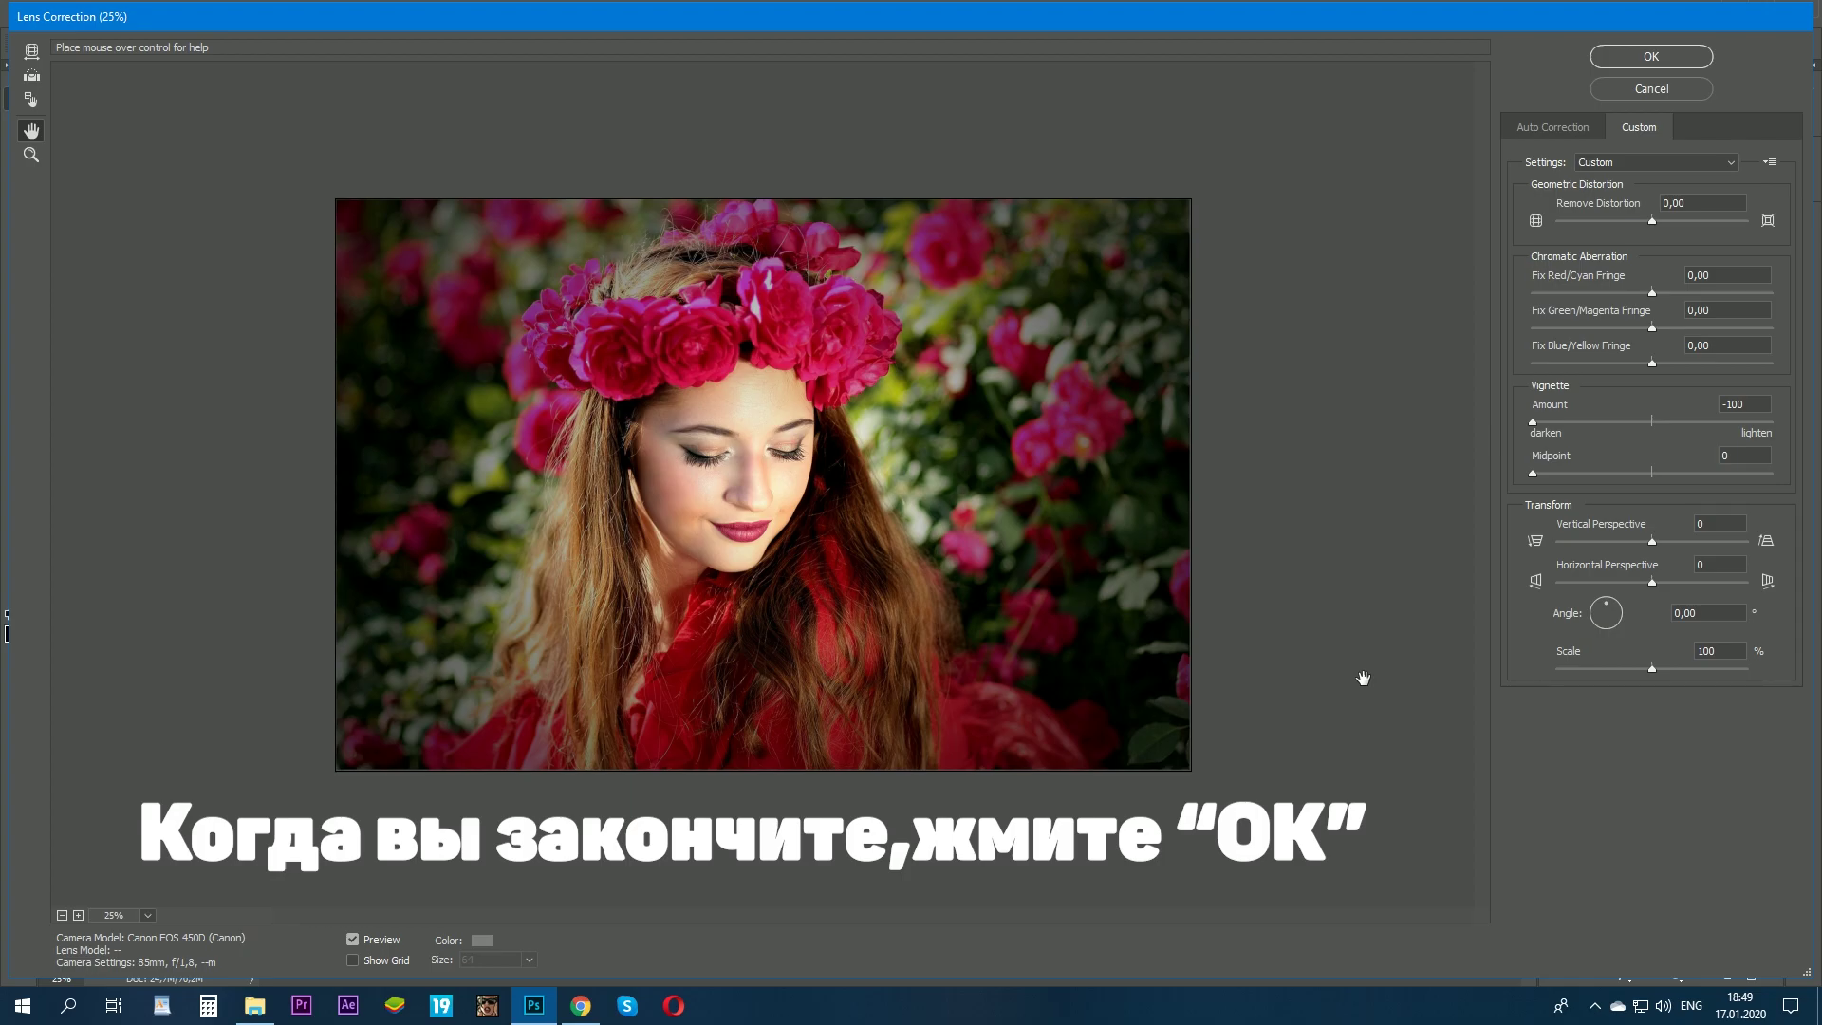
{"action": "left_click", "coordinate": [1631, 56]}
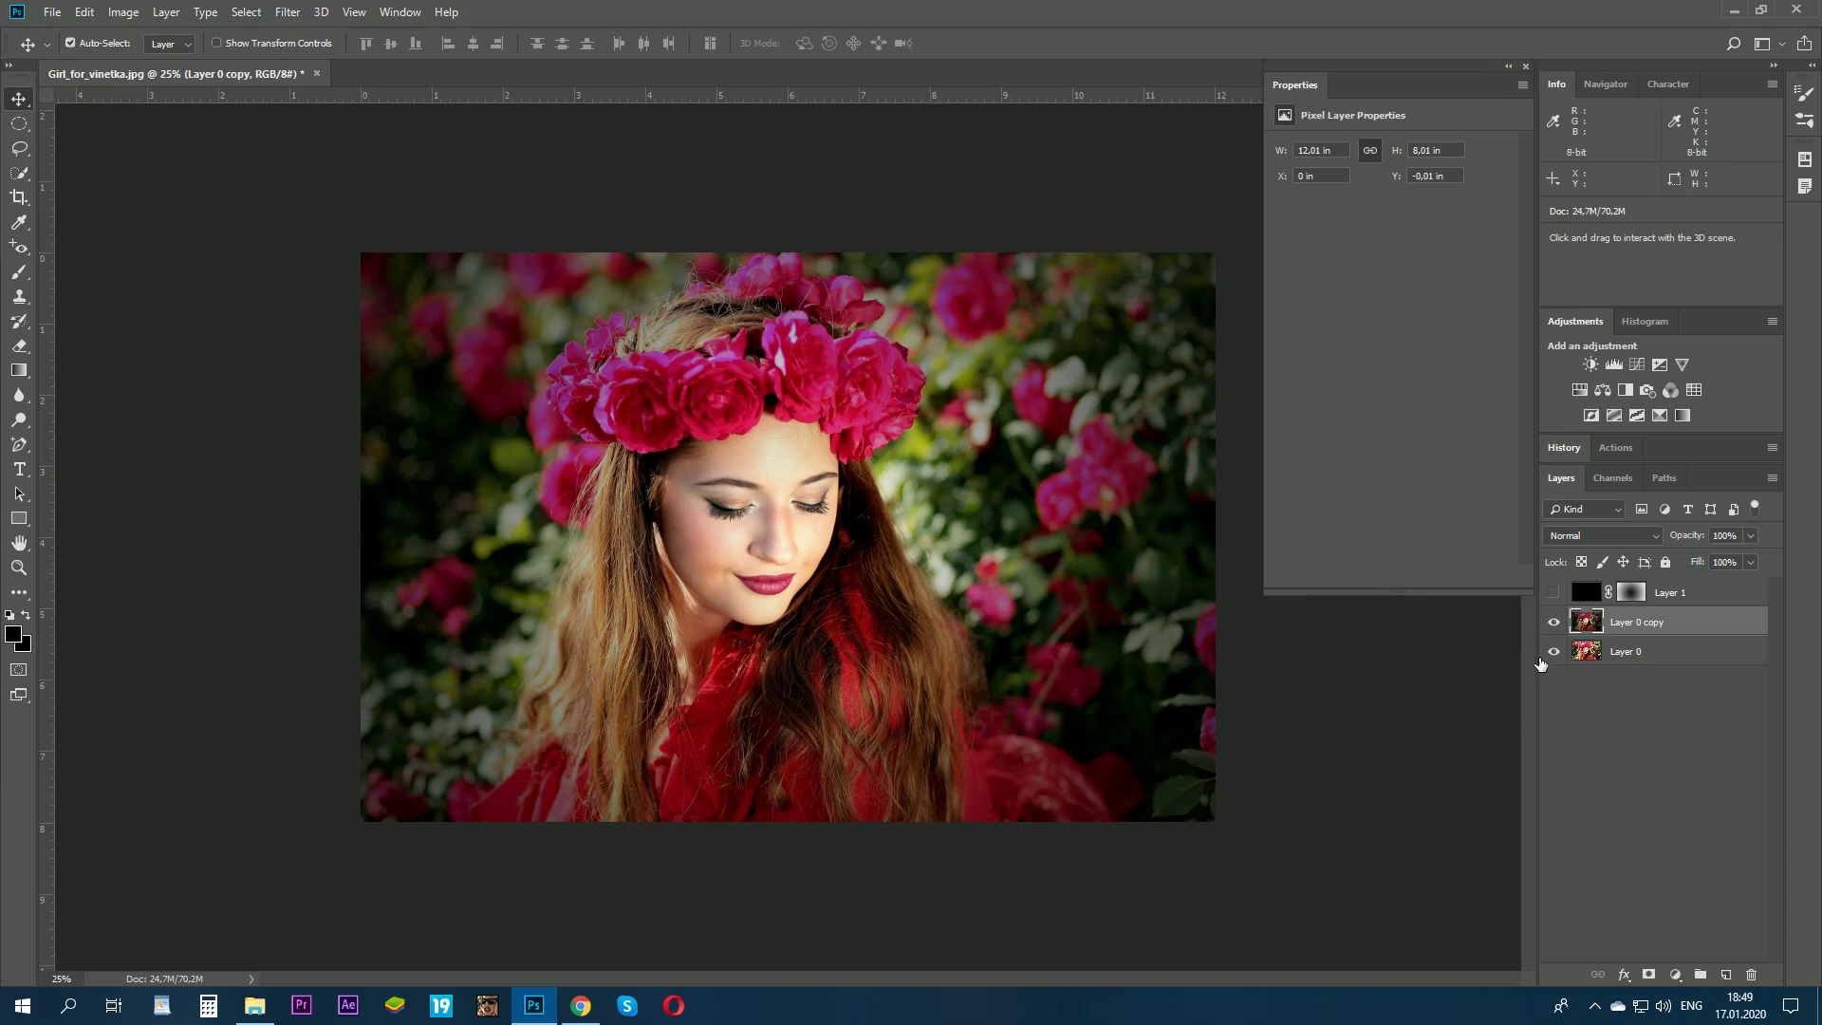
Step: Hide and show Layer 0 copy to compare the photo without and with the vignette
{"action": "left_click", "coordinate": [1555, 622]}
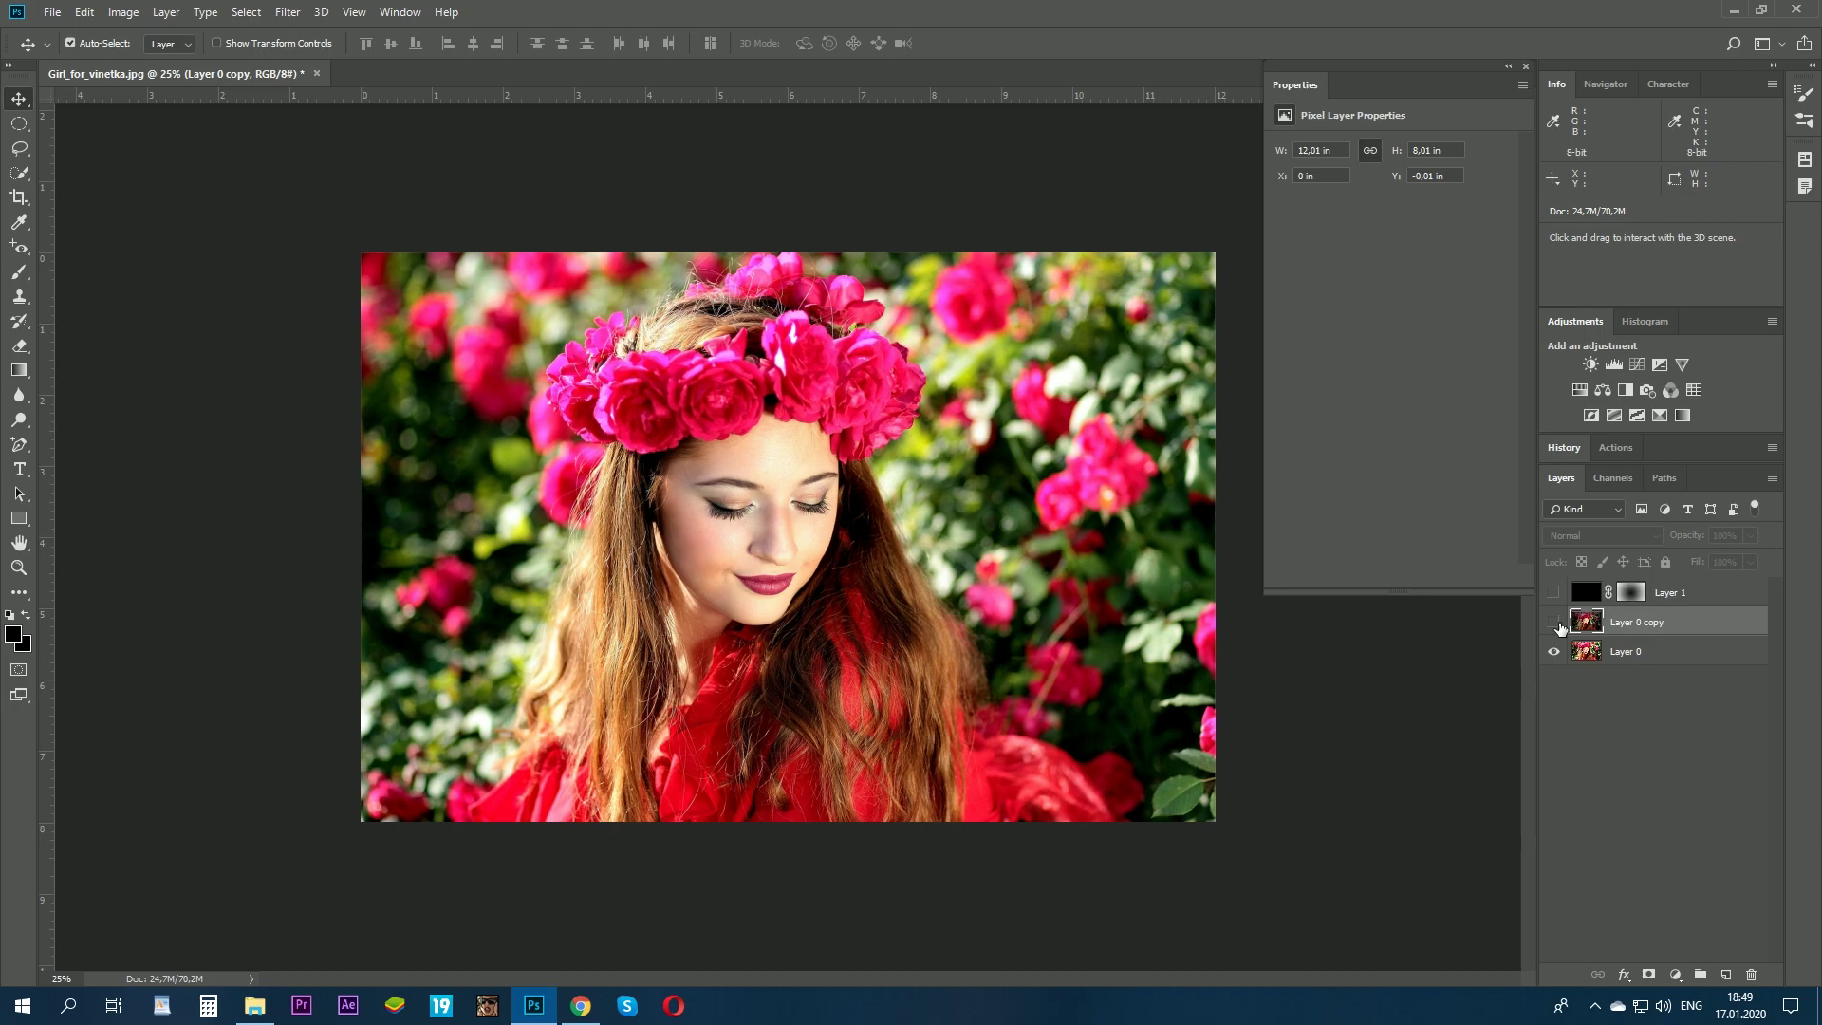
{"action": "left_click", "coordinate": [1555, 622]}
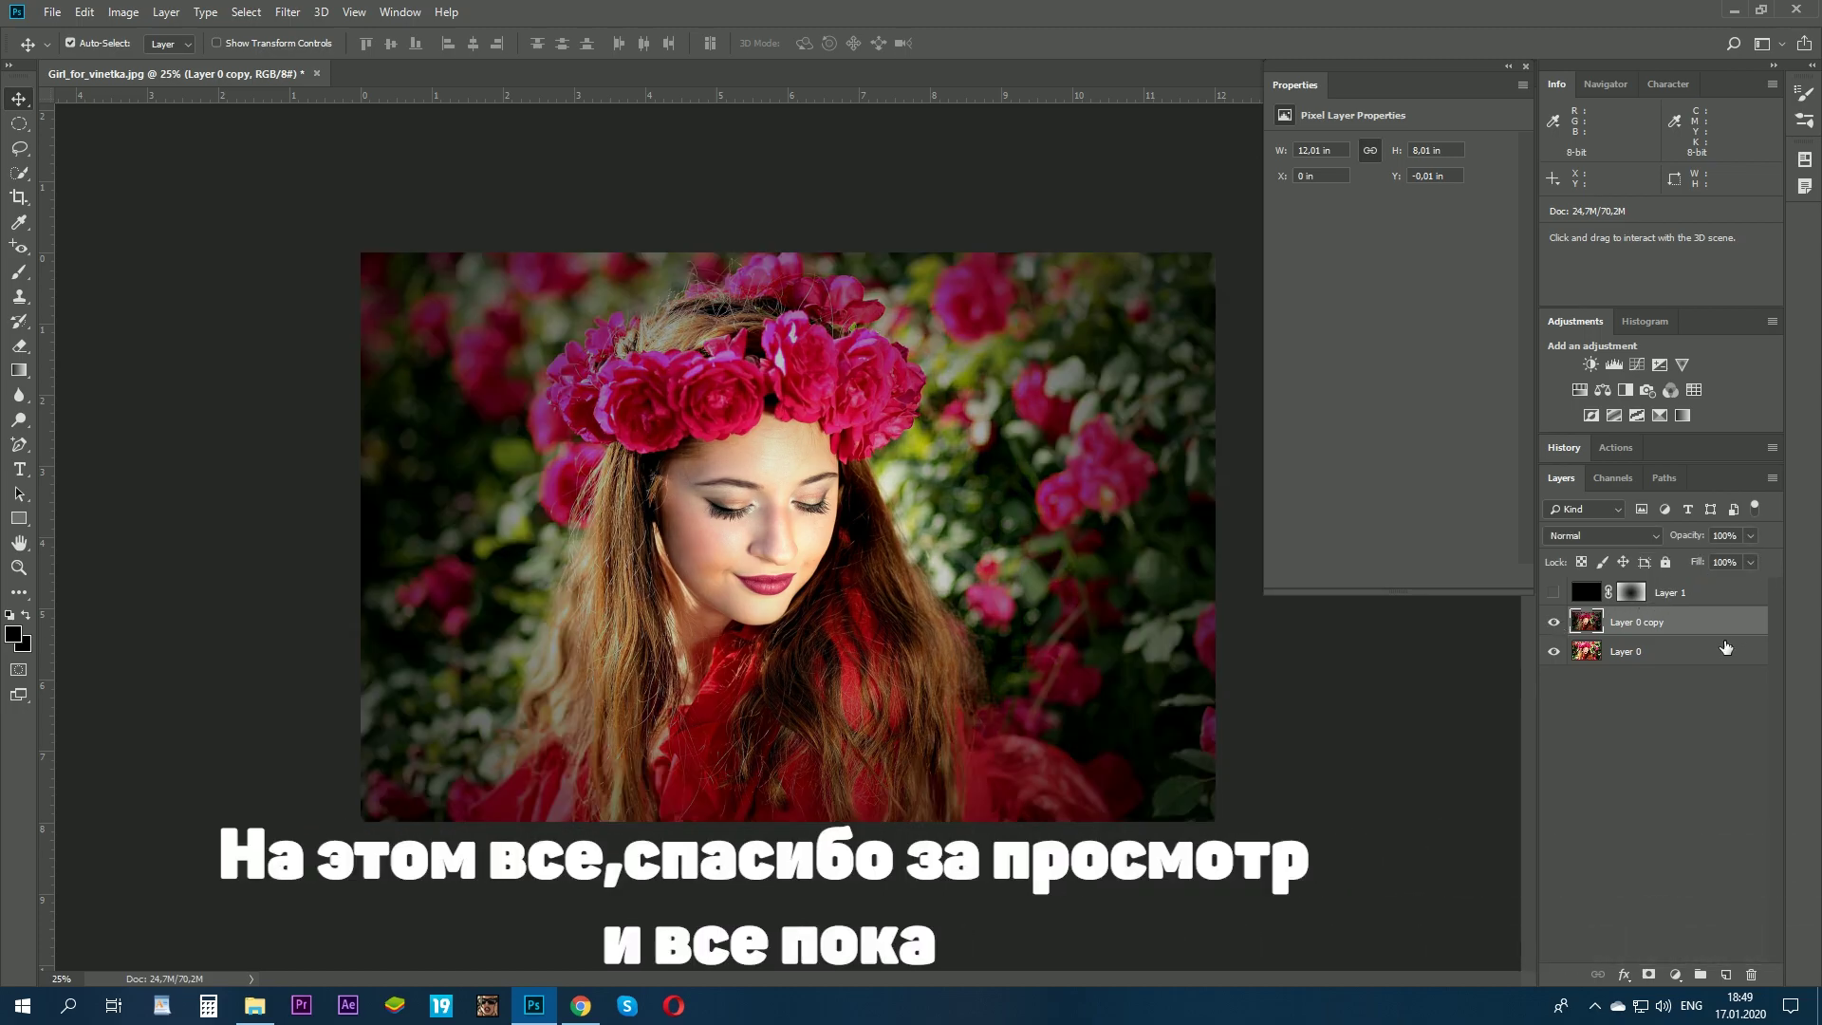